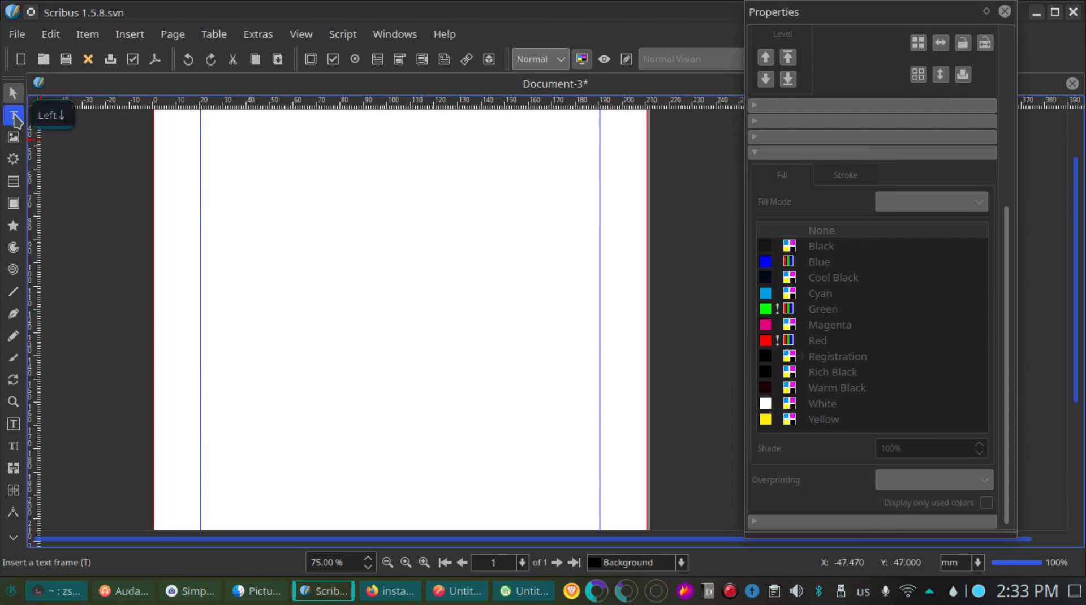
Insert a 170 × 257 mm text frame that fills the area inside the page margins.
left_click(232, 183)
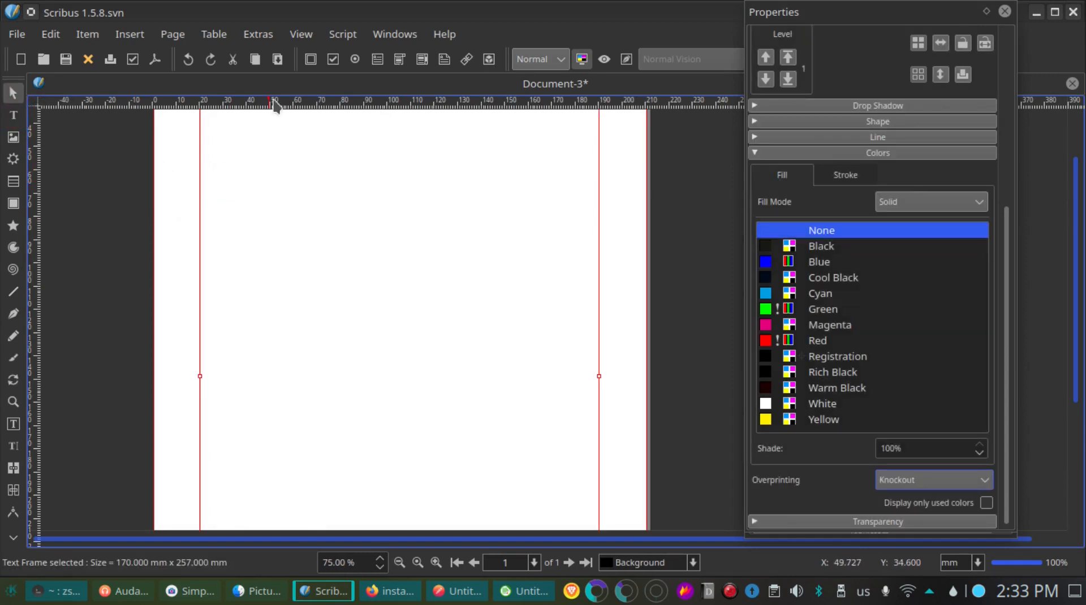
left_click(210, 35)
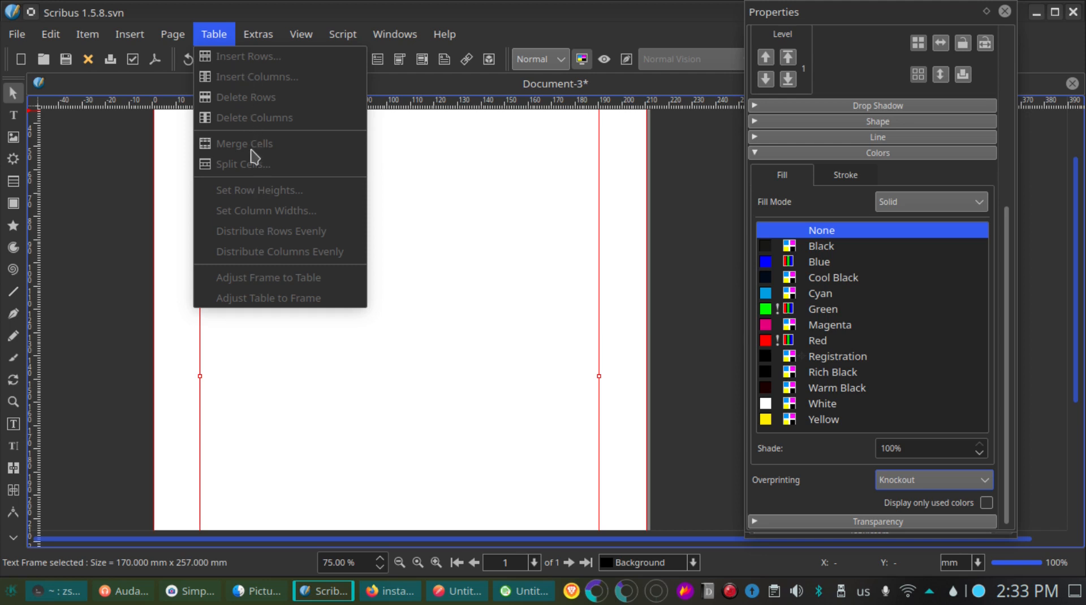
left_click(252, 378)
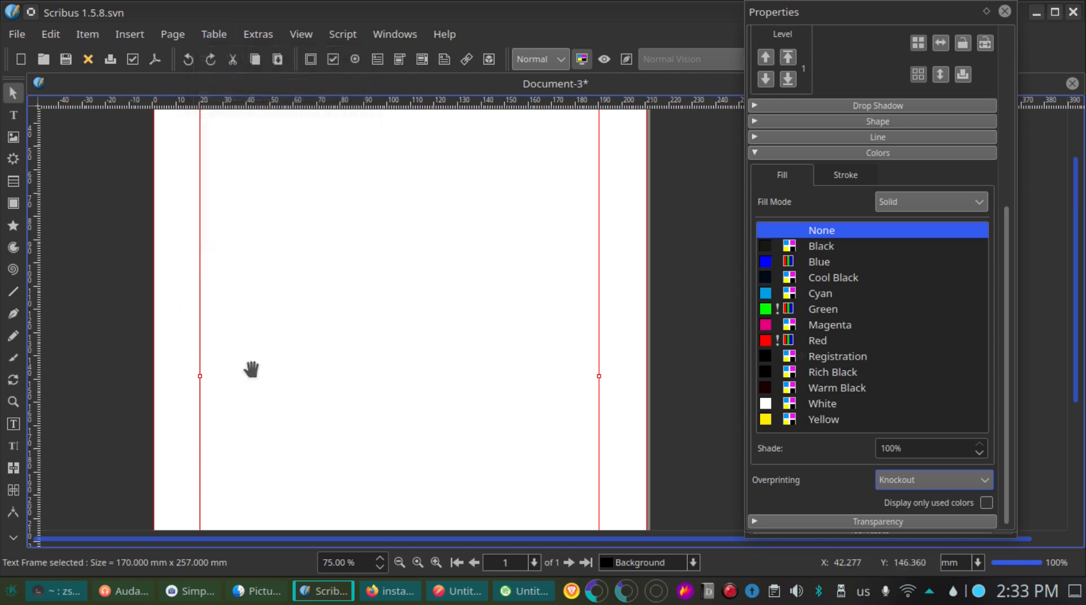
key("t")
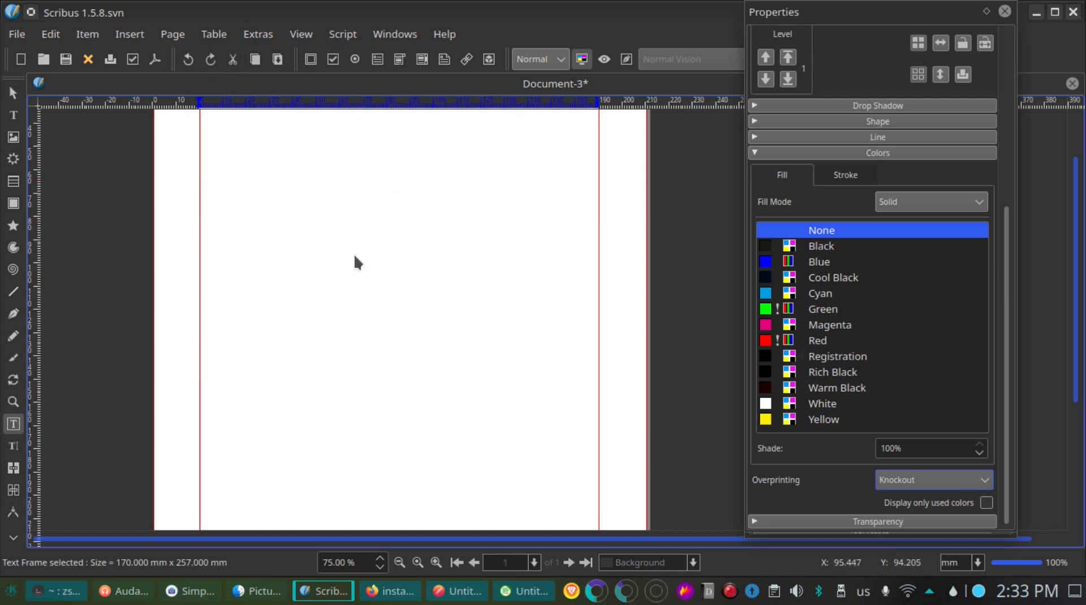
scroll(285, 271, "up", 3)
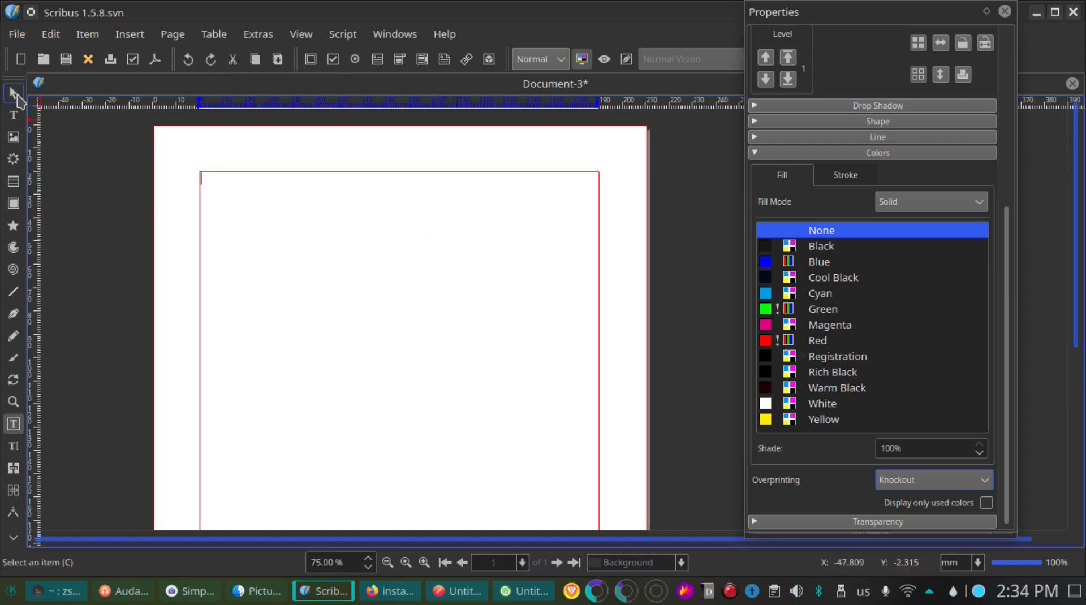
left_click(12, 92)
left_click(130, 175)
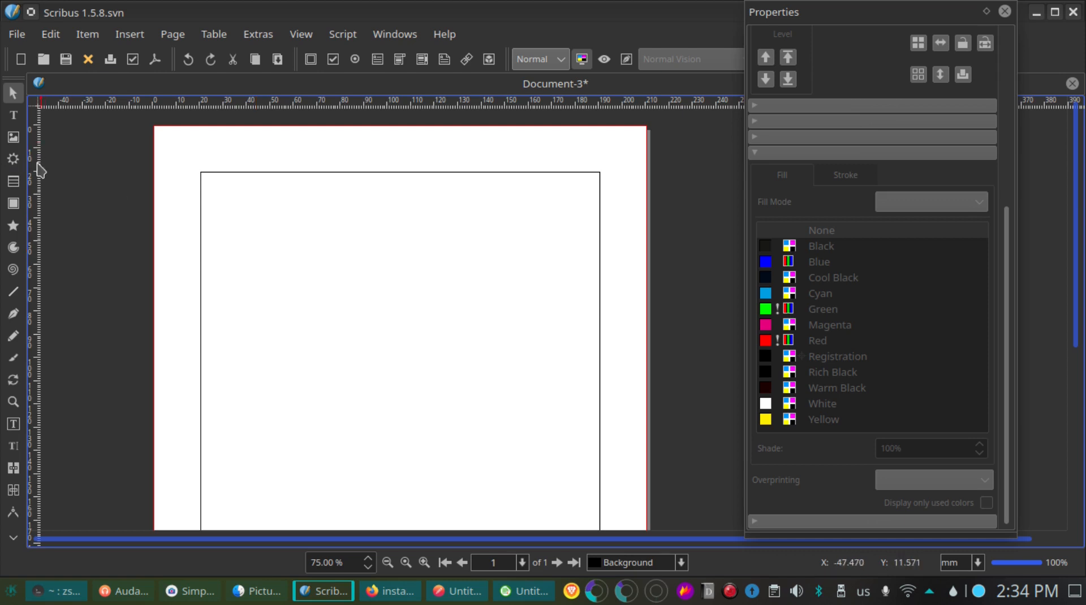
scroll(331, 280, "down", 3)
scroll(331, 280, "up", 3)
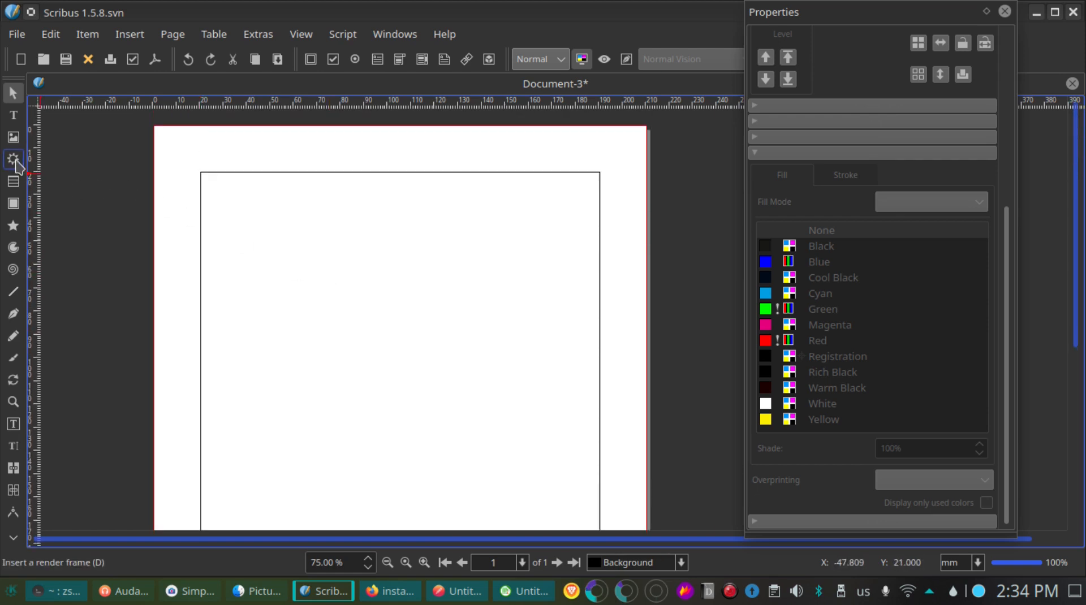
Insert a render frame about 120 × 86 mm within the upper part of the text frame.
left_click(14, 162)
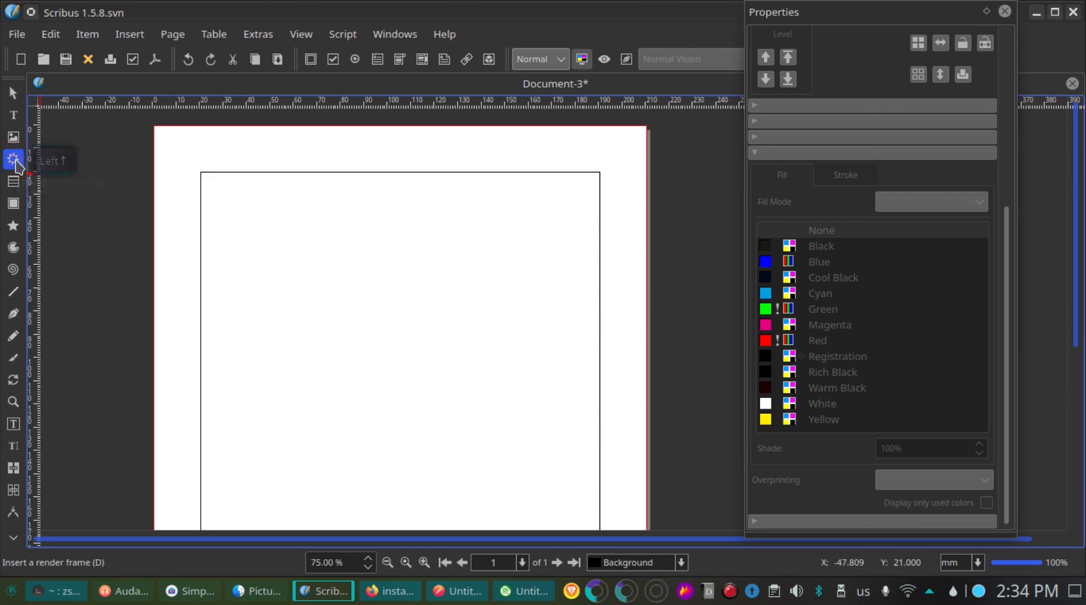
left_click_drag(254, 227, 536, 427)
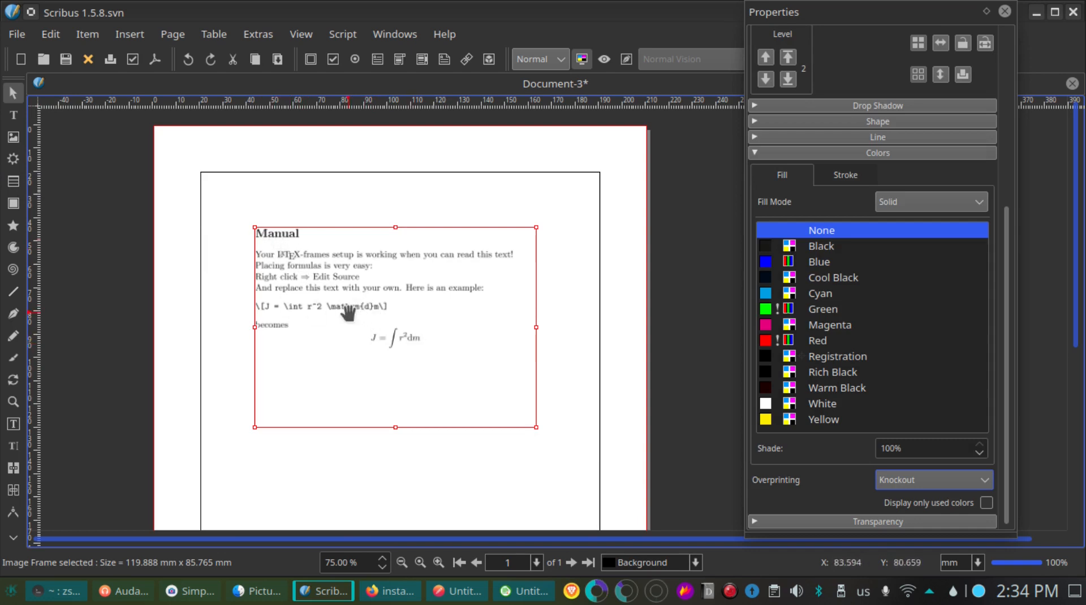
scroll(348, 311, "up", 4)
scroll(347, 311, "down", 4)
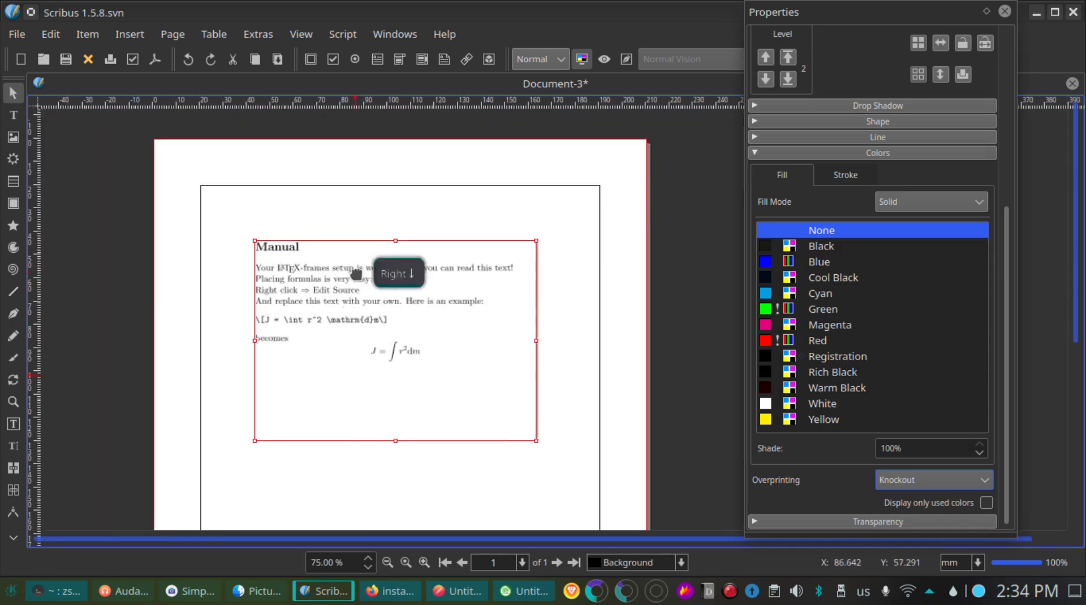
Open the render frame's source editor, examine its sample LaTeX code, and close the editor without changes.
right_click(357, 273)
left_click(404, 328)
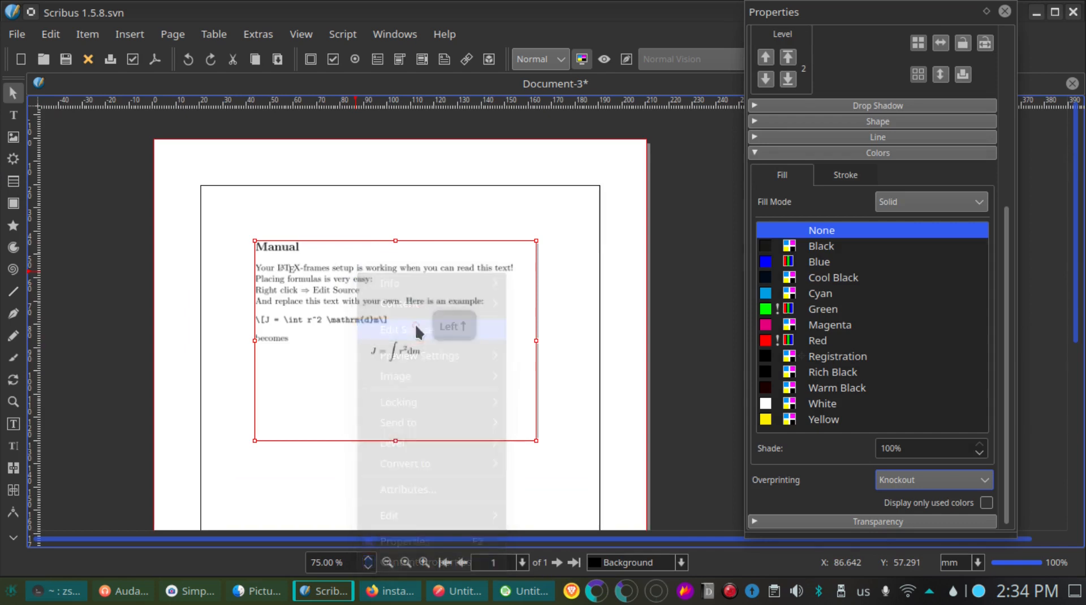
scroll(441, 270, "down", 1)
scroll(440, 270, "up", 1)
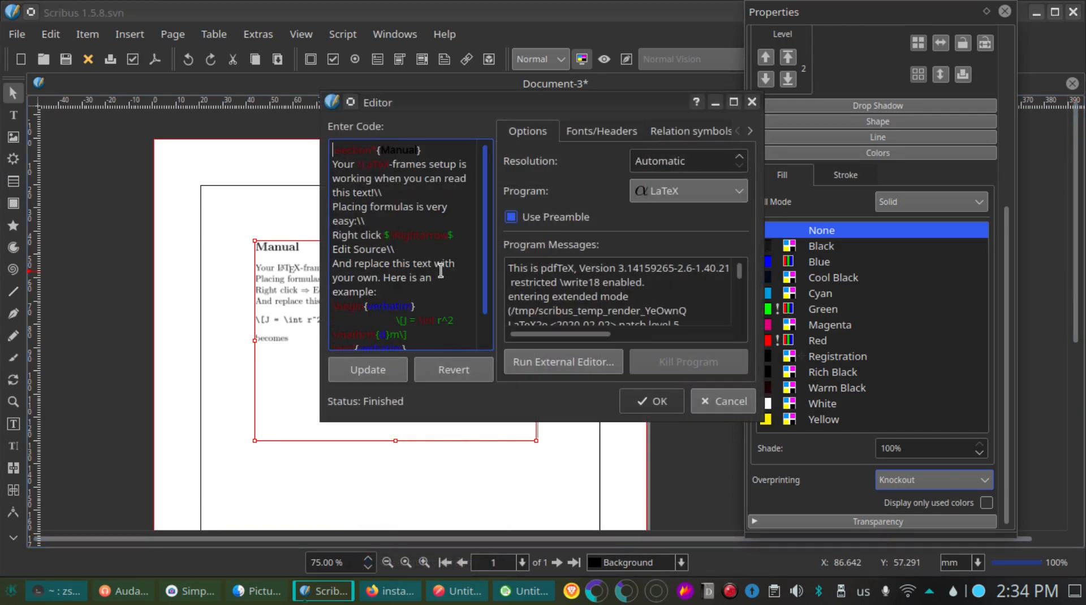
scroll(440, 270, "down", 1)
scroll(440, 270, "up", 1)
scroll(433, 262, "down", 1)
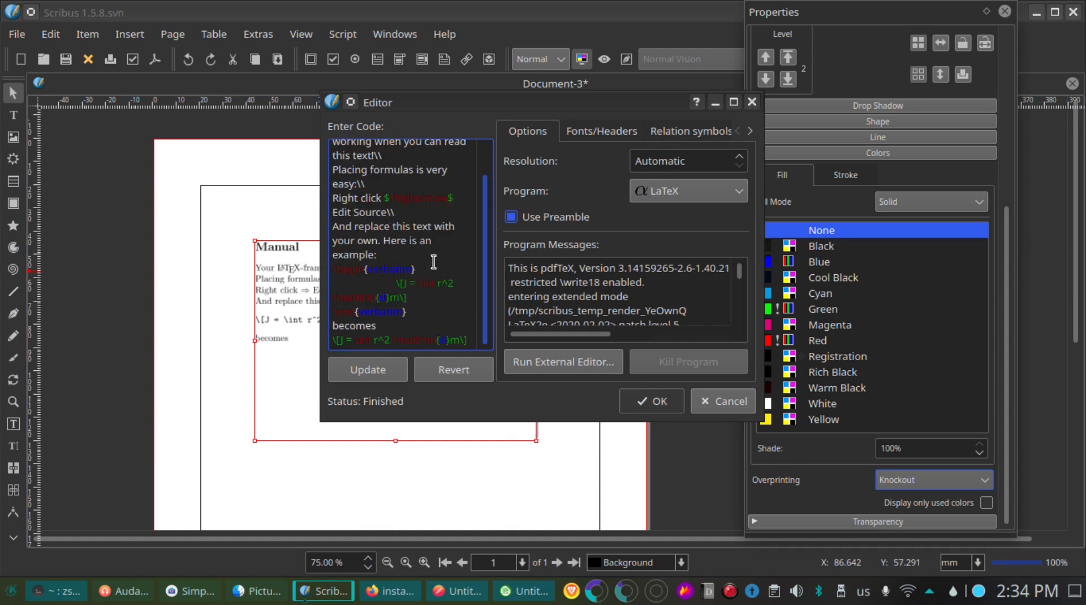
left_click(730, 402)
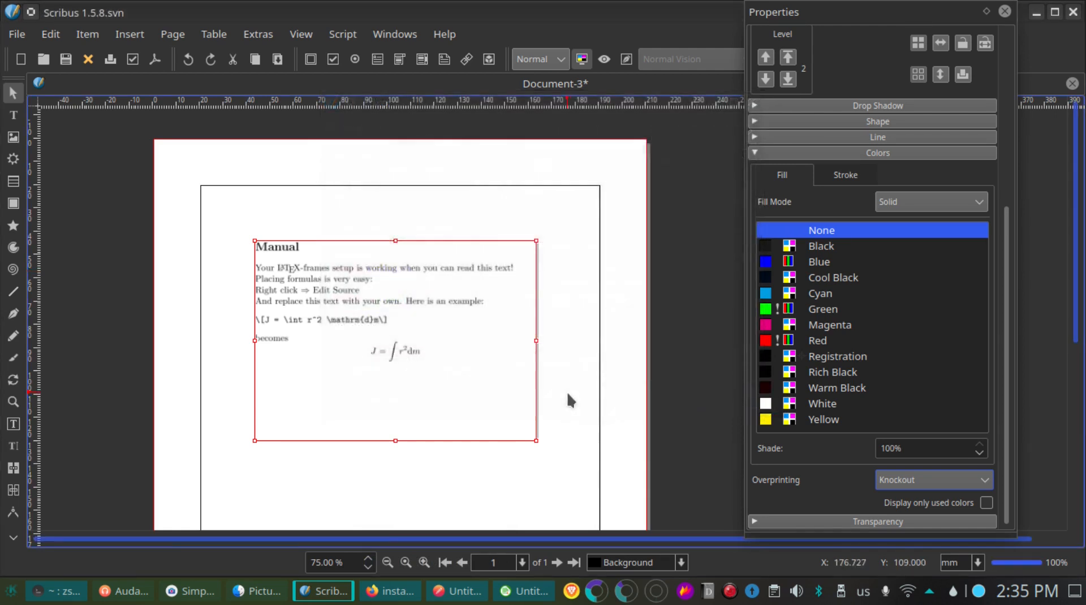
left_click(566, 391)
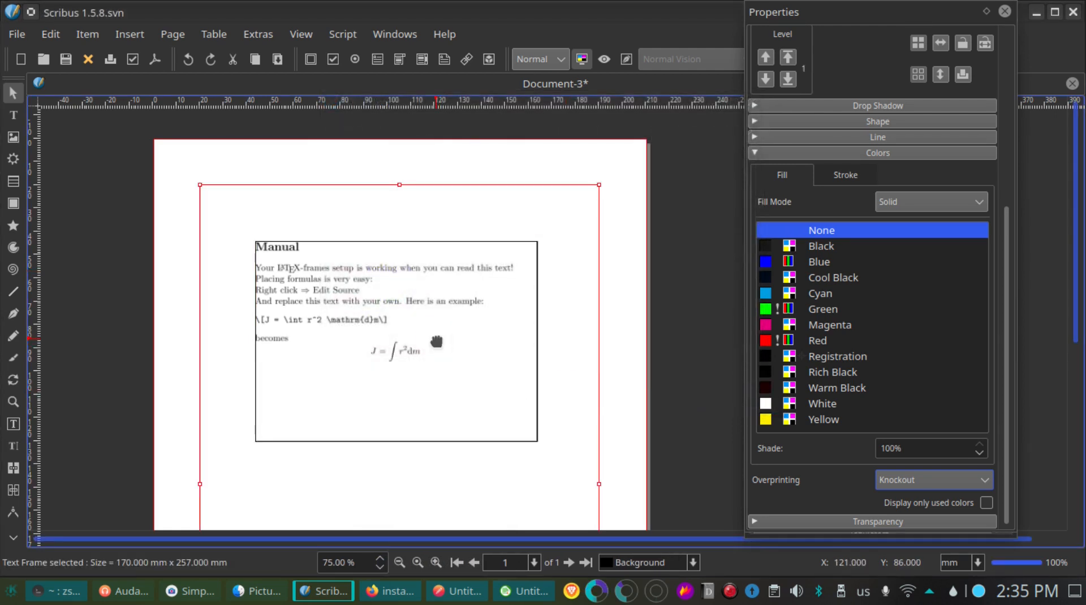
left_click(650, 236)
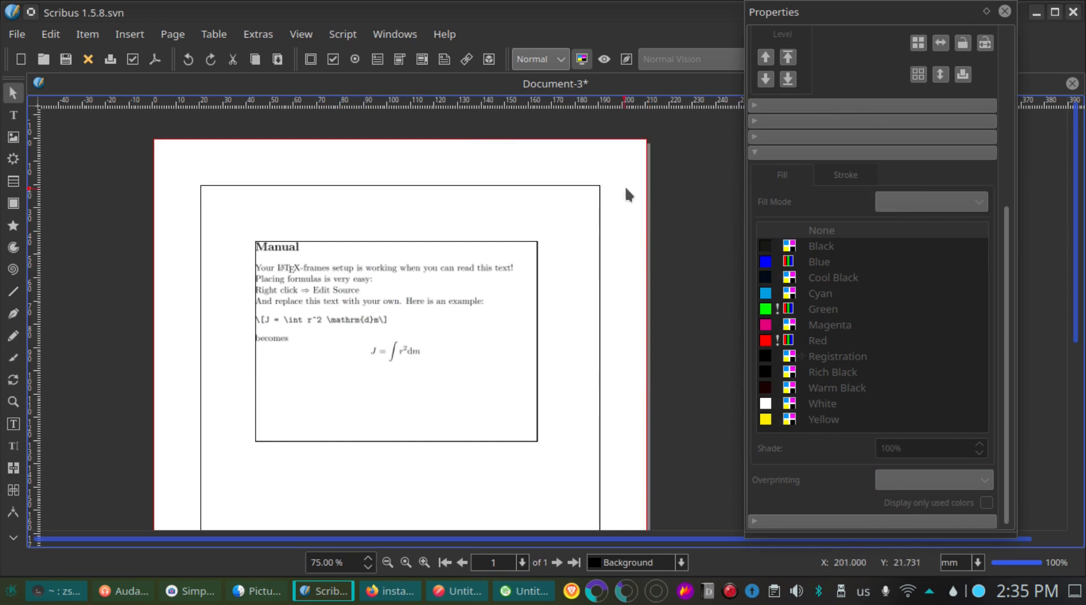
left_click(455, 278)
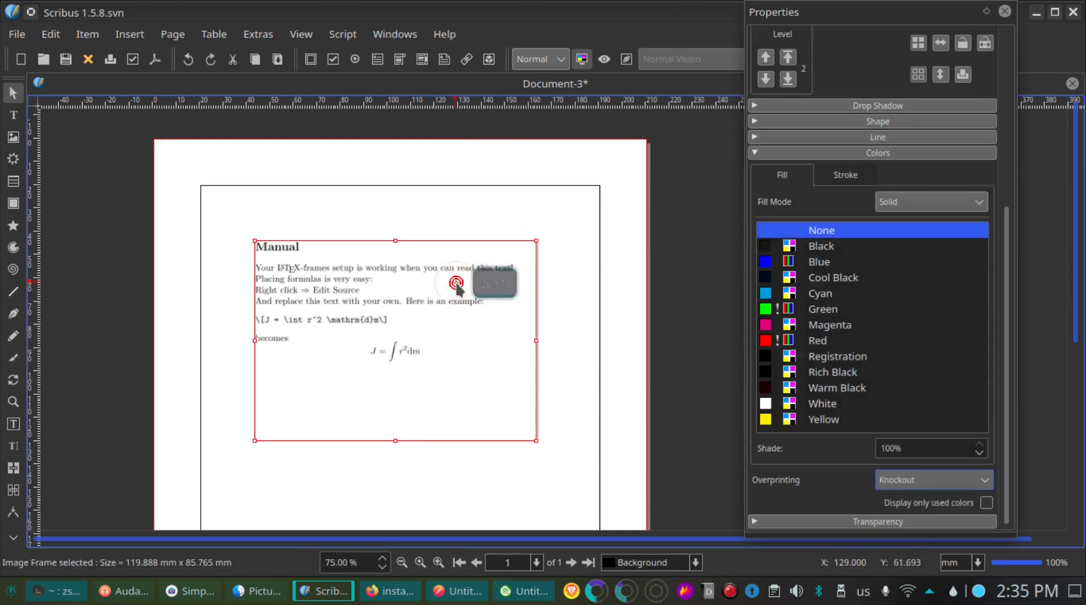
left_click(604, 250)
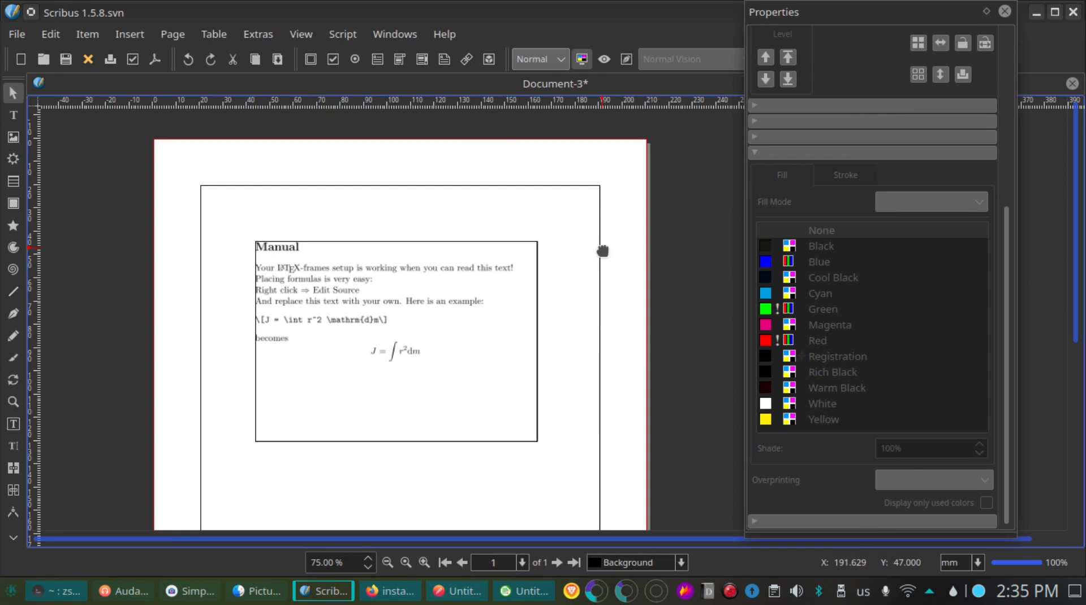
left_click(527, 259)
left_click(558, 229)
left_click(505, 262)
left_click(219, 243)
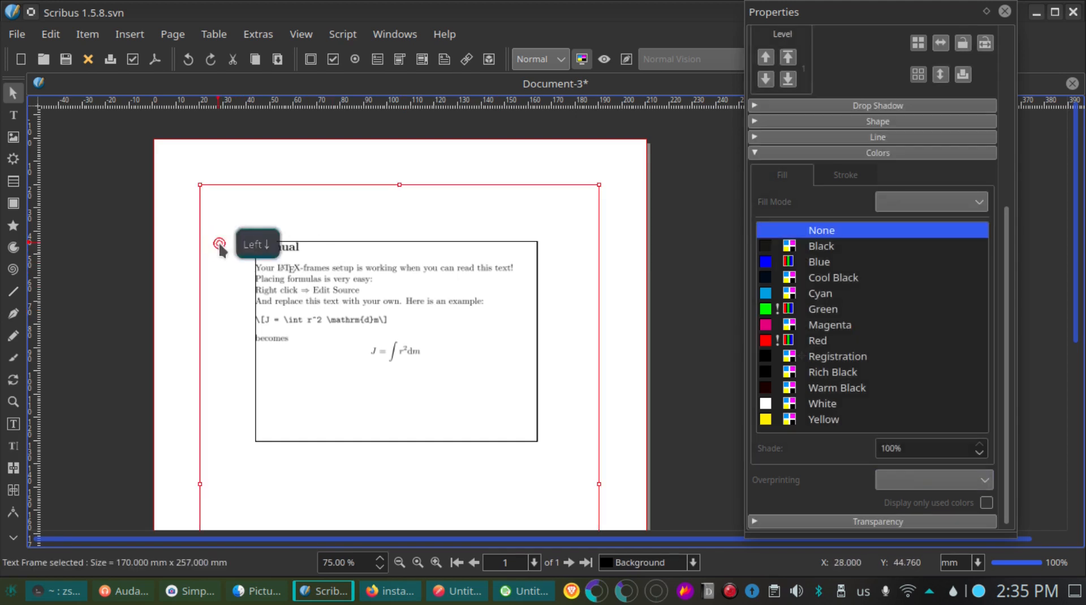
left_click(250, 159)
left_click(306, 277)
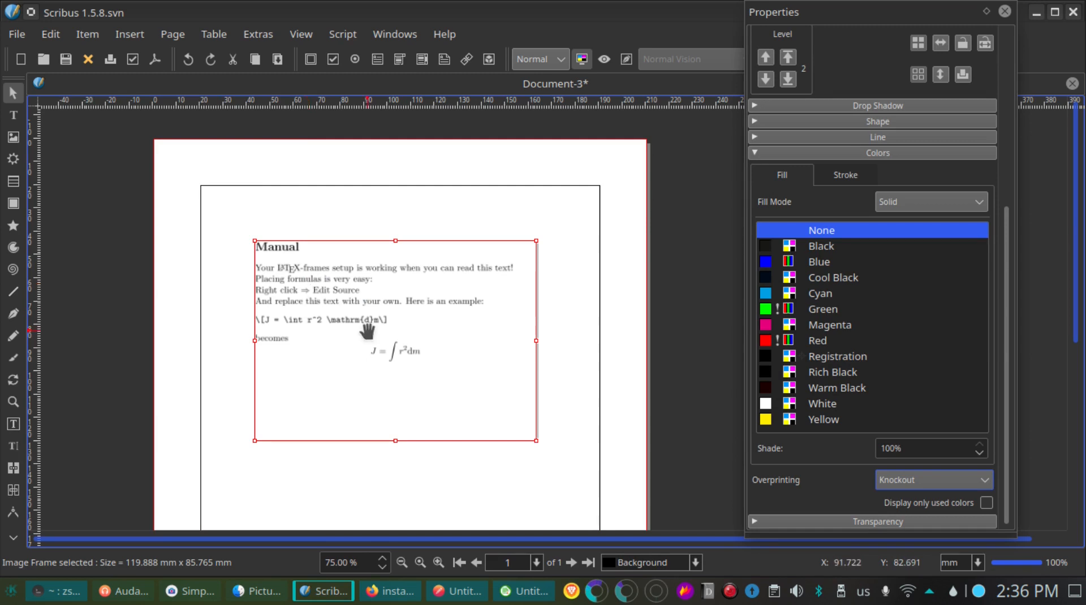
Switch to the blank LibreOffice Calc spreadsheet.
mouse_move(388, 603)
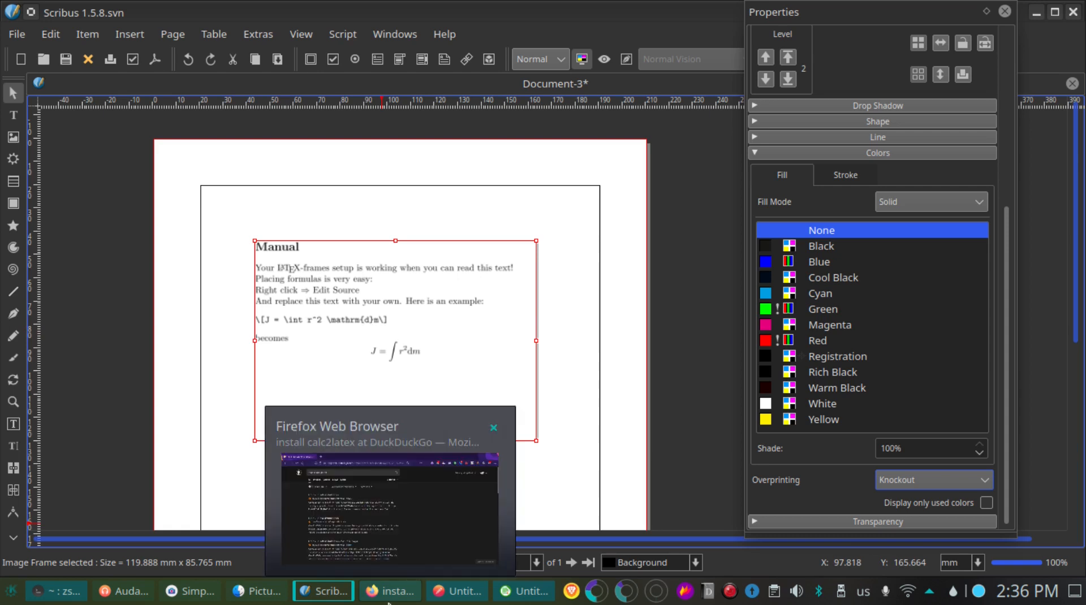
left_click(523, 591)
double_click(63, 158)
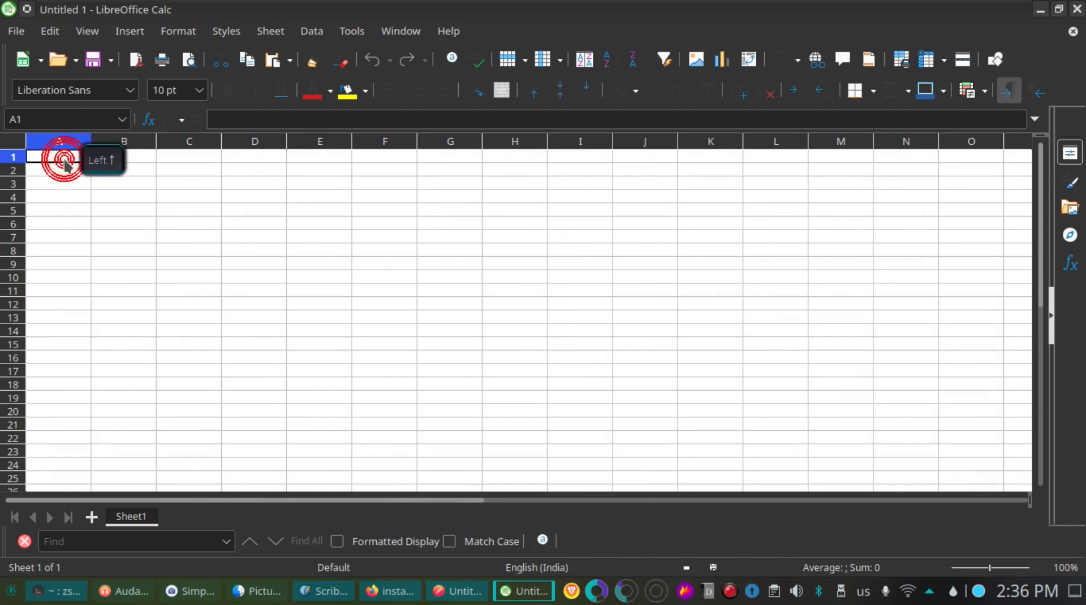
scroll(64, 158, "up", 2)
type("cg")
key("BackSpace")
key("BackSpace")
type("hf")
key("BackSpace")
key("BackSpace")
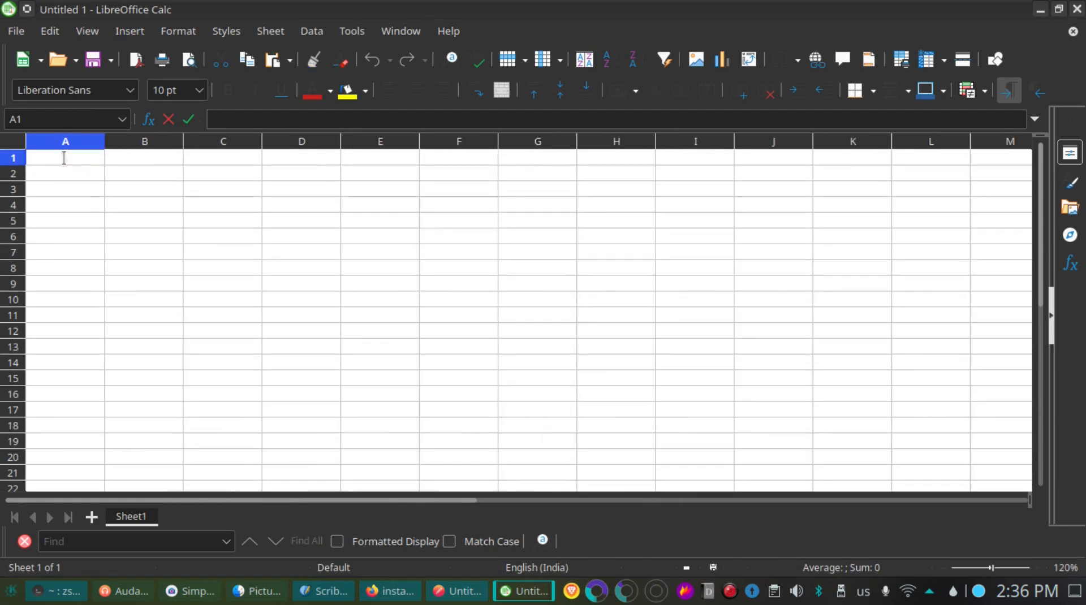
left_click(165, 172)
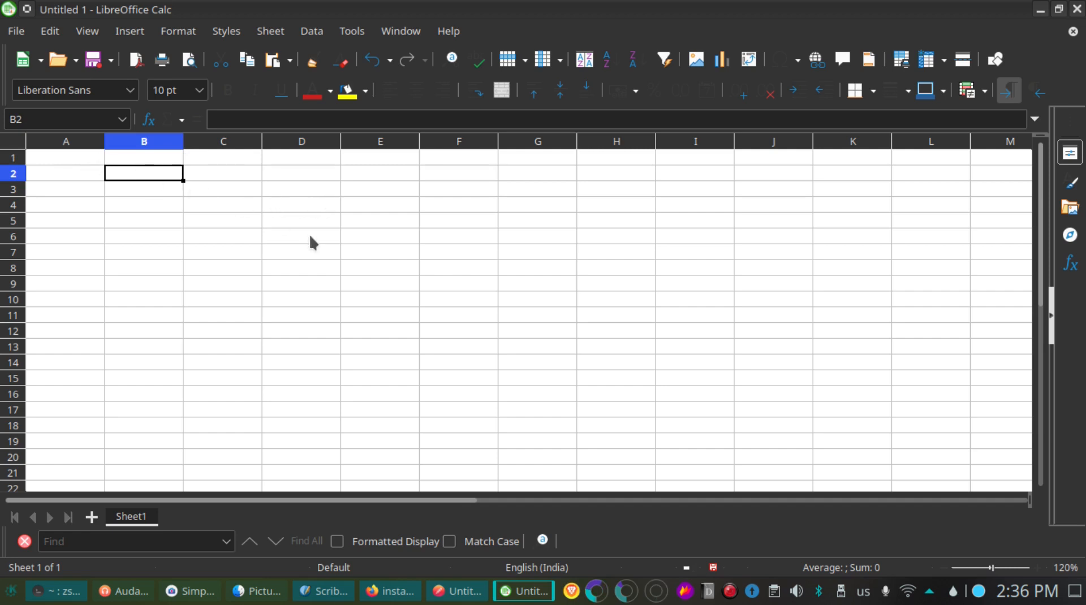
left_click(99, 177)
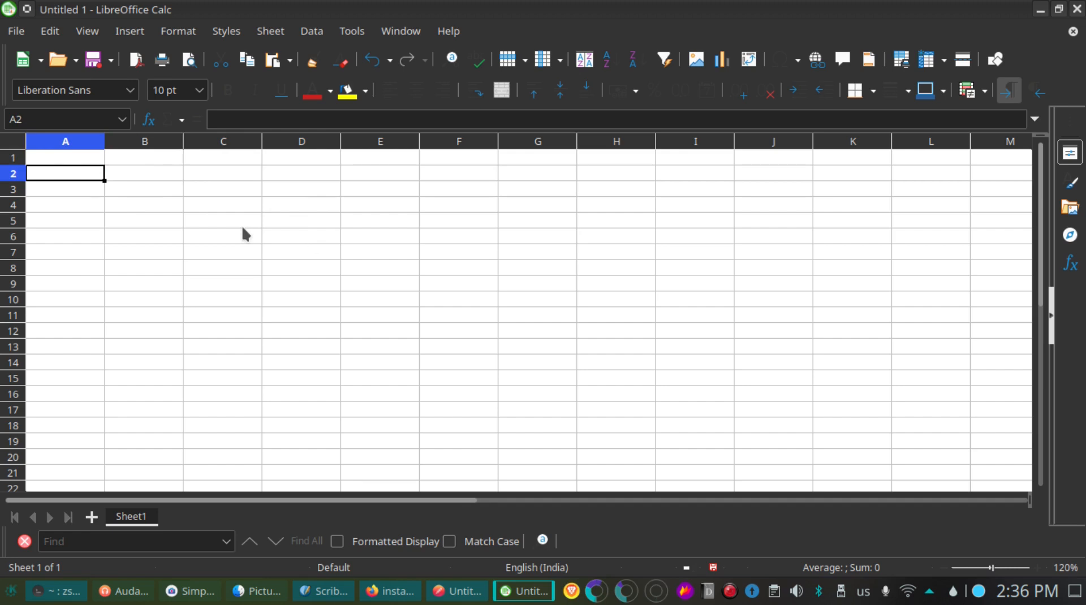
Switch to Firefox and open the Calc2LaTeX installation page for OpenOffice.org 2.0 from the search results.
key("alt+Tab")
left_click_drag(172, 116, 244, 116)
left_click(243, 117)
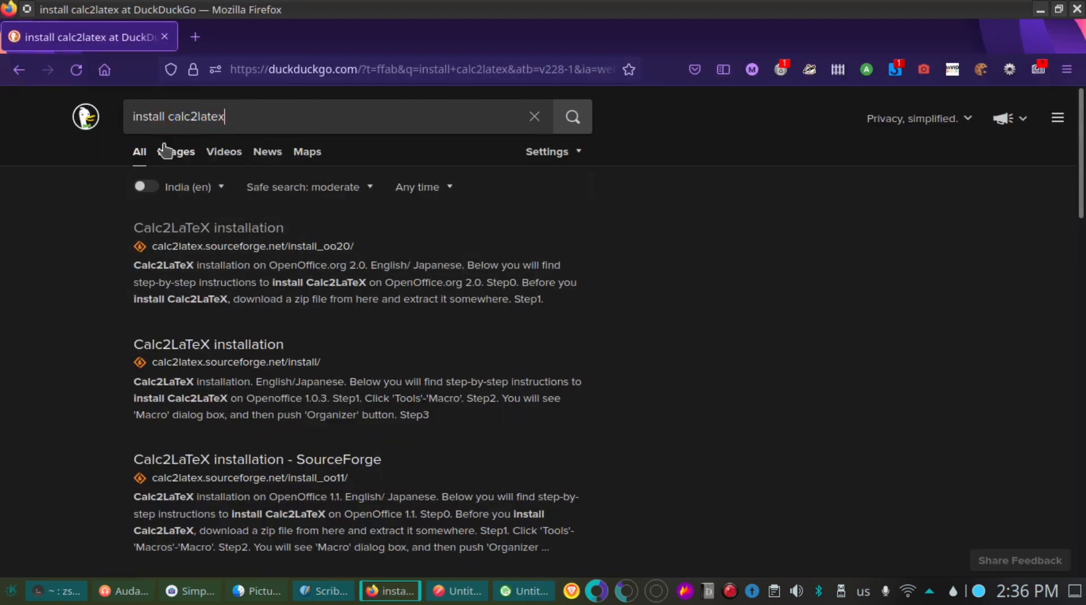
left_click(232, 229)
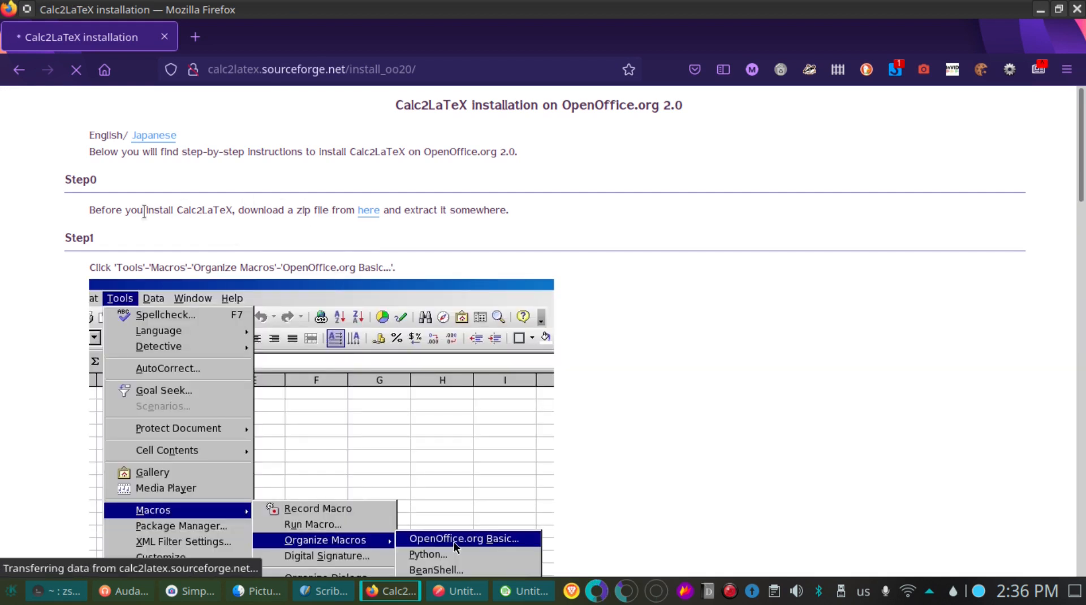
left_click(230, 211)
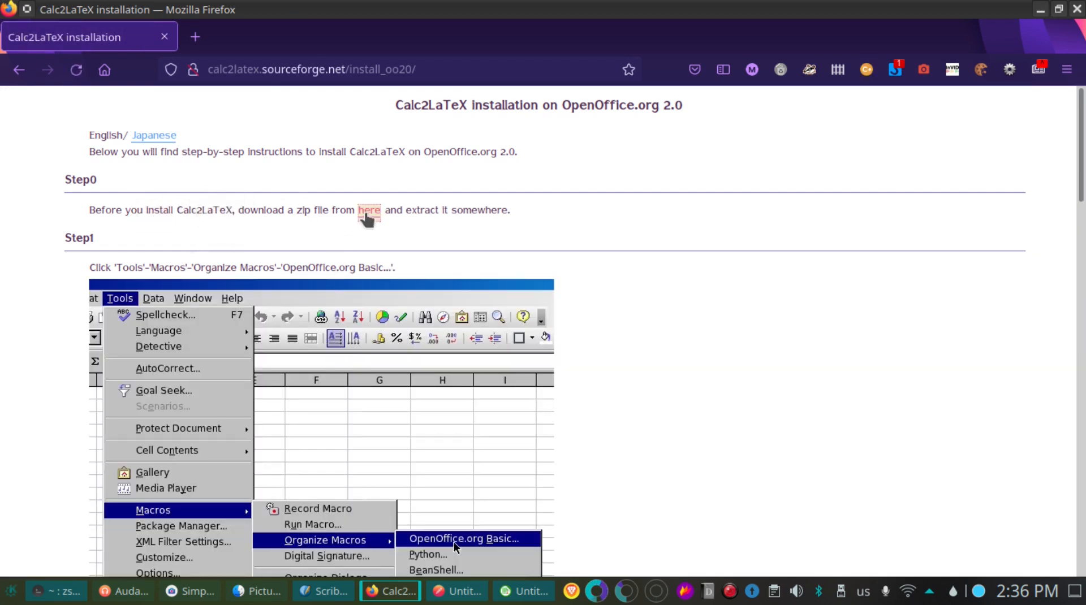
Follow the zip file link to the Calc2LaTeX 0.2.4 download and view its SourceForge project page.
left_click(366, 212)
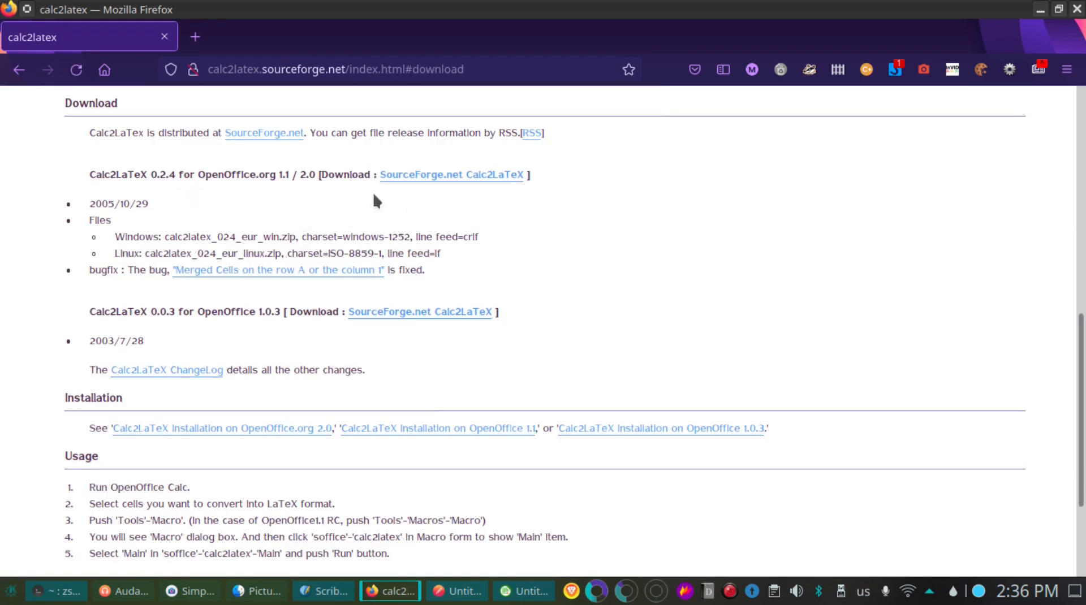
left_click(424, 179)
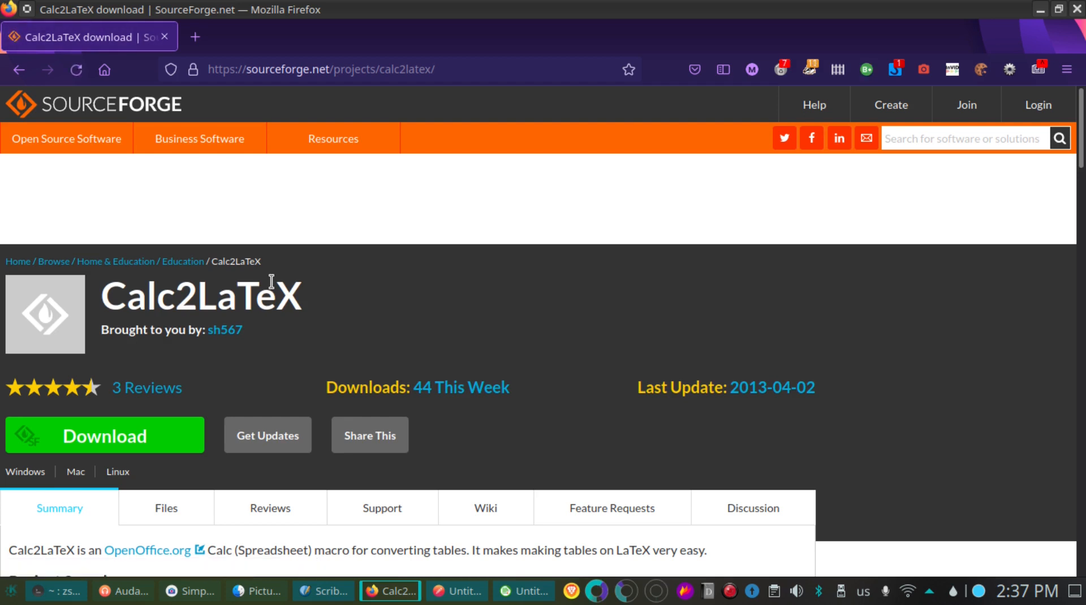
scroll(184, 330, "down", 5)
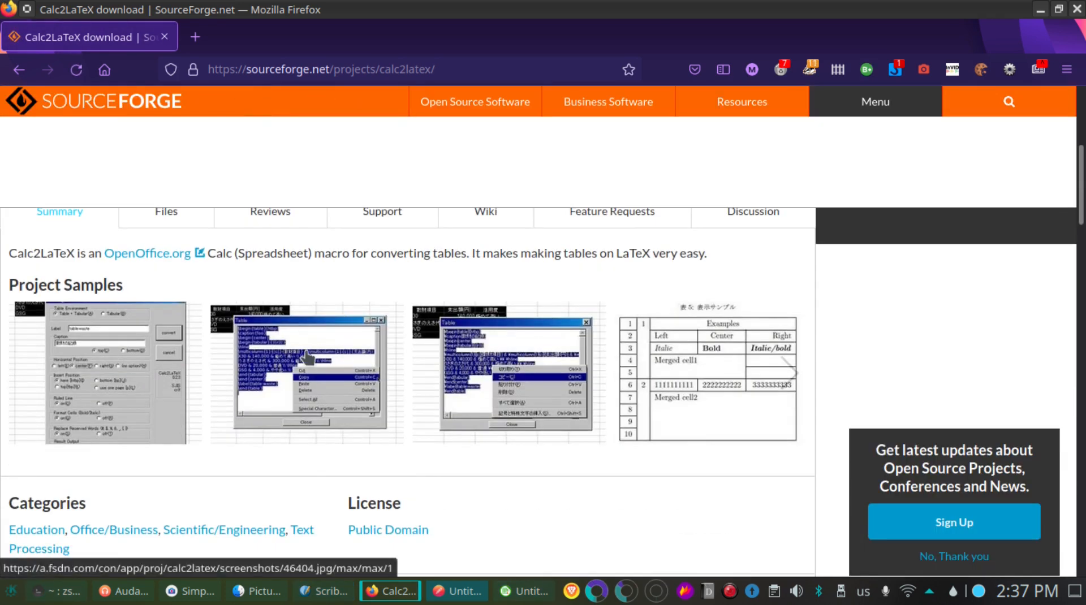
scroll(184, 329, "up", 2)
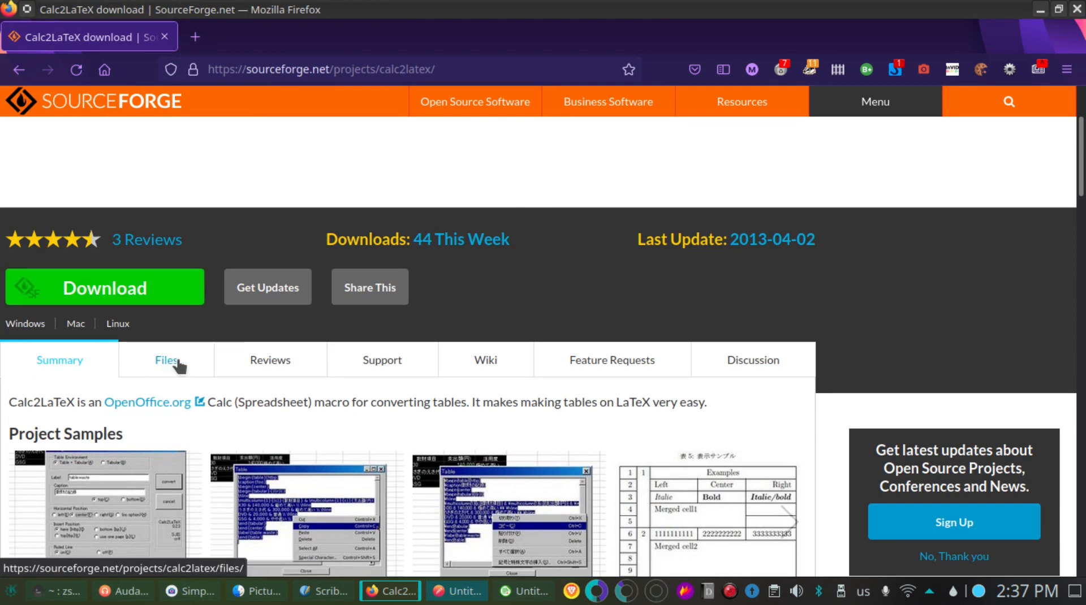
left_click(695, 71)
left_click(695, 71)
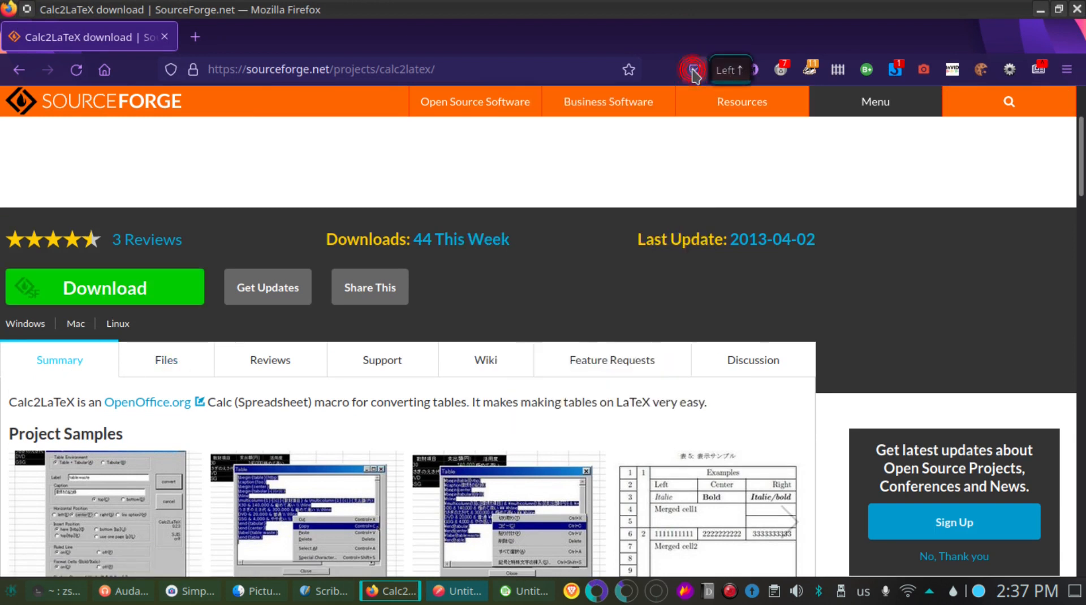
Switch to Dolphin and view the extraction options for calc2latex_024_eur_linux.zip without extracting it.
key("alt+Tab")
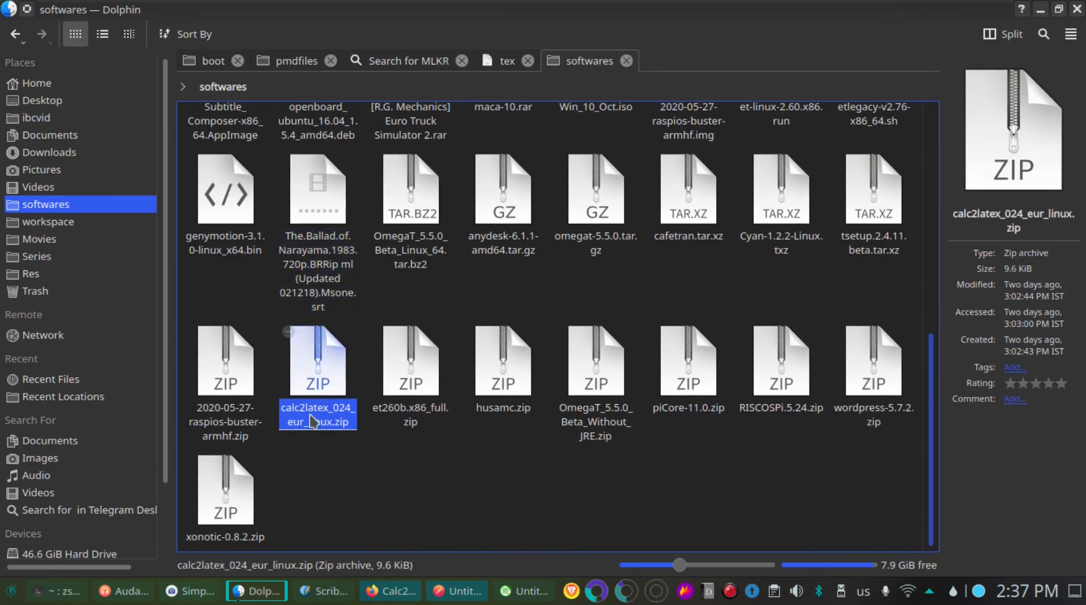
right_click(322, 375)
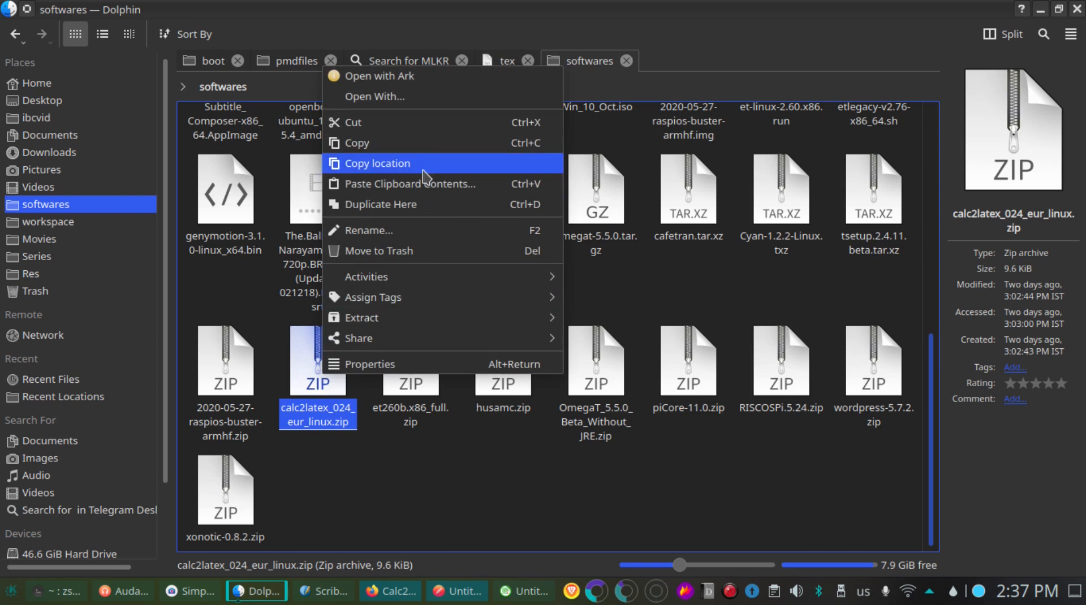
mouse_move(411, 317)
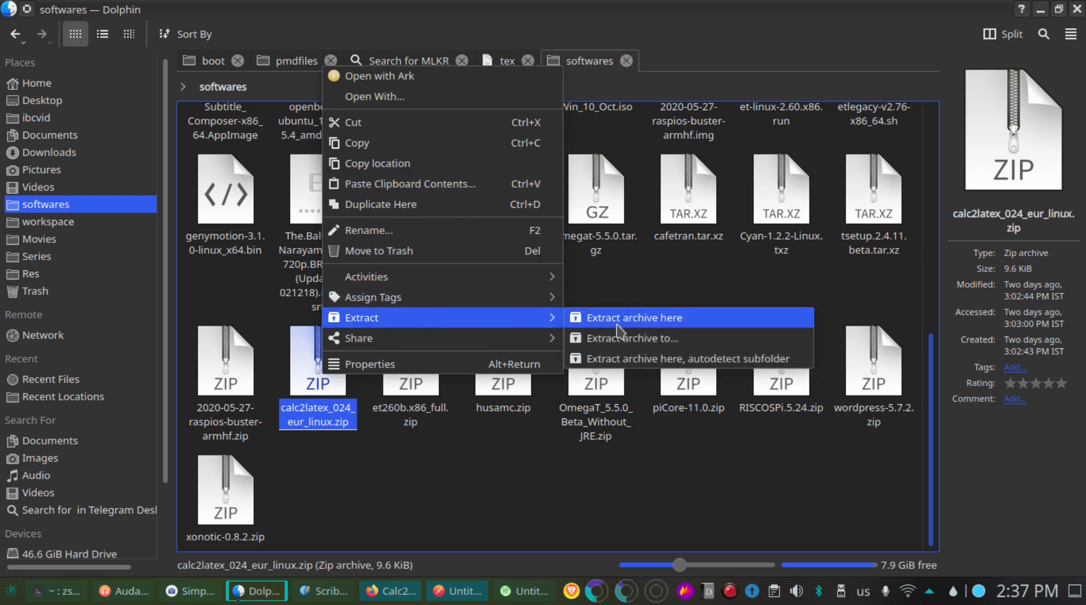
left_click(498, 470)
Open the calc2latex_024_eur_latex folder, examine its macro files, and return to the softwares folder.
scroll(498, 471, "up", 5)
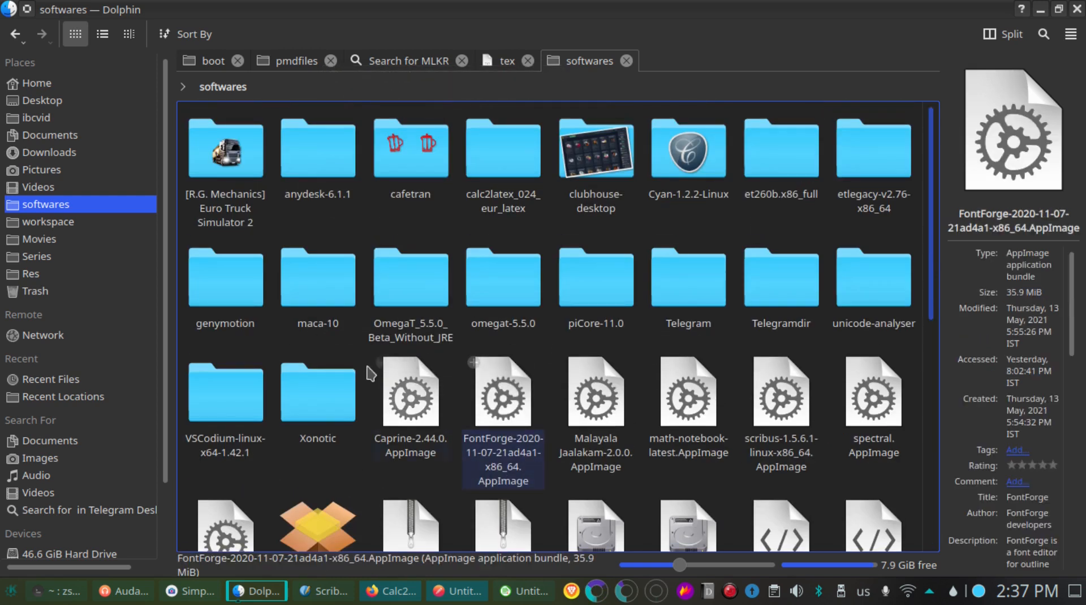
left_click(332, 326)
type("cal")
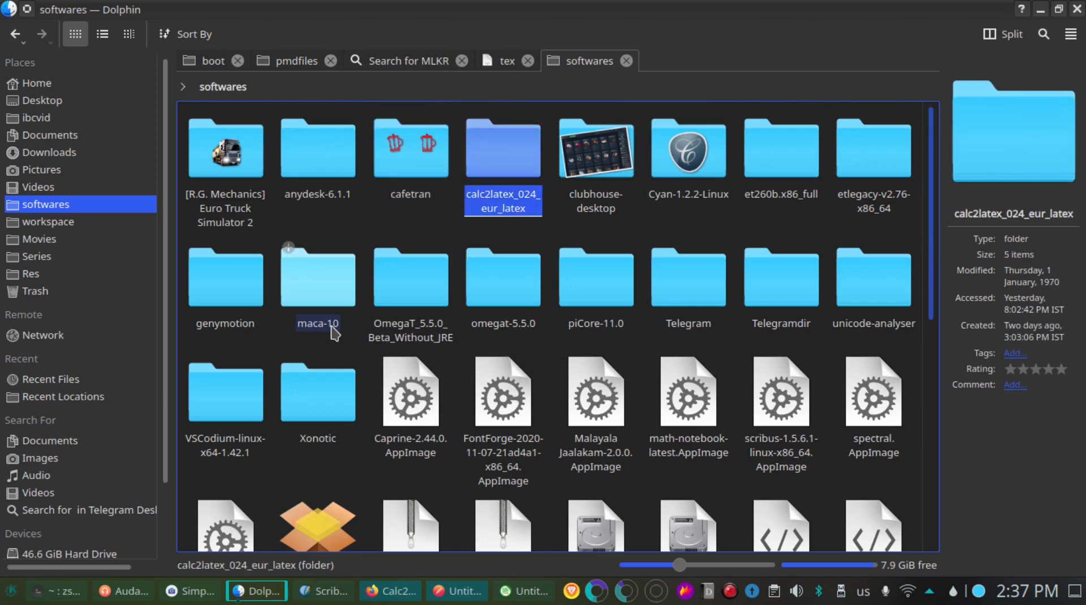
double_click(500, 184)
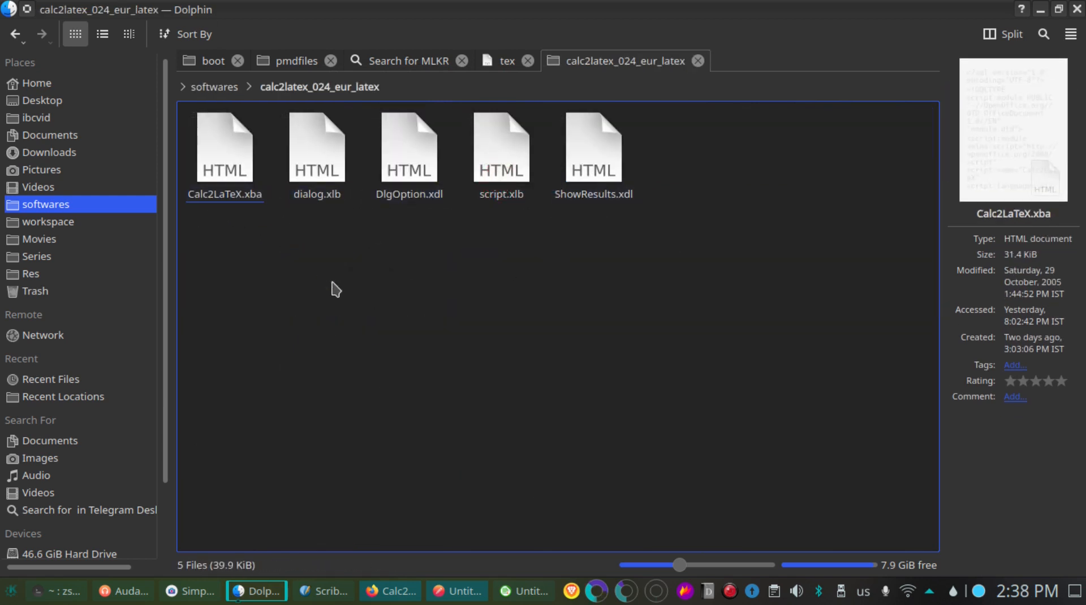
left_click(214, 87)
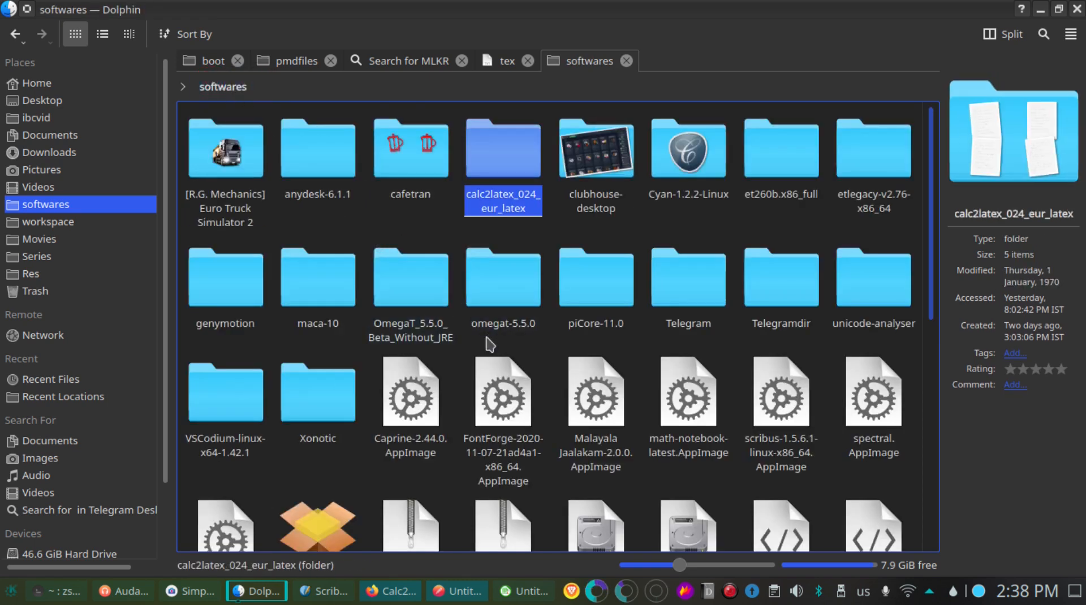
Switch to Firefox to view the Calc2LaTeX 0.2.4 zip files on SourceForge, and return to Dolphin.
key("alt+Tab")
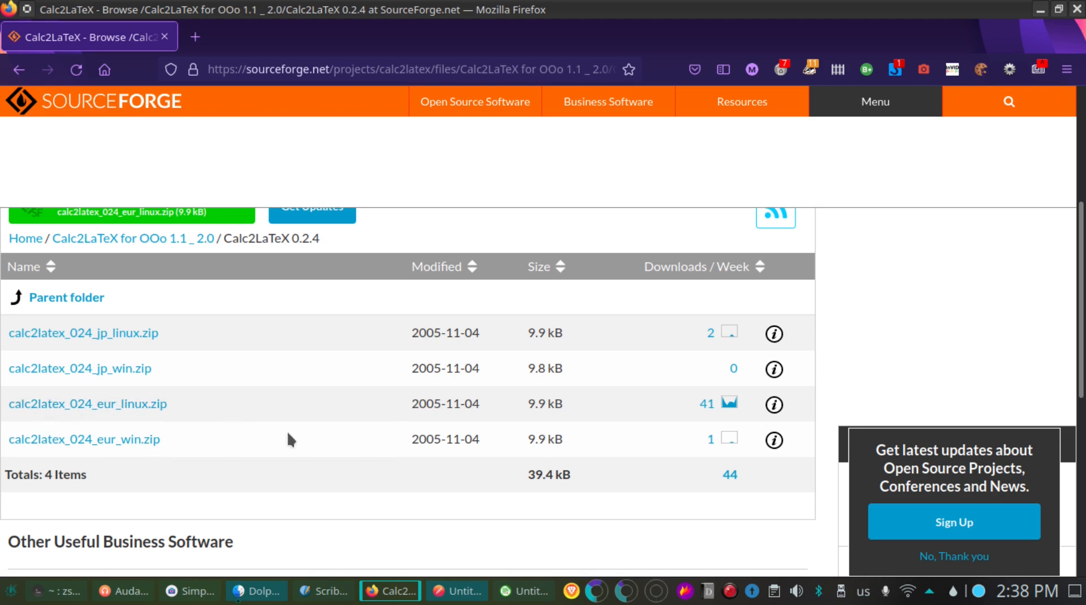
key("alt+Tab")
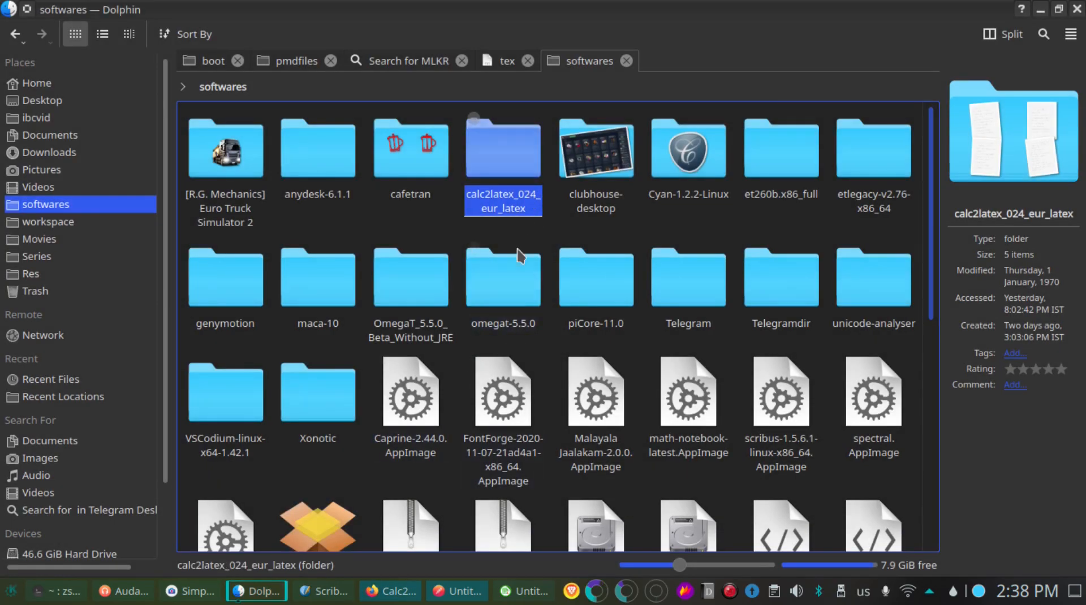
Switch to LibreOffice Calc and open the Basic Macro Organizer's library list for My Macros & Dialogs.
left_click(522, 599)
left_click(329, 300)
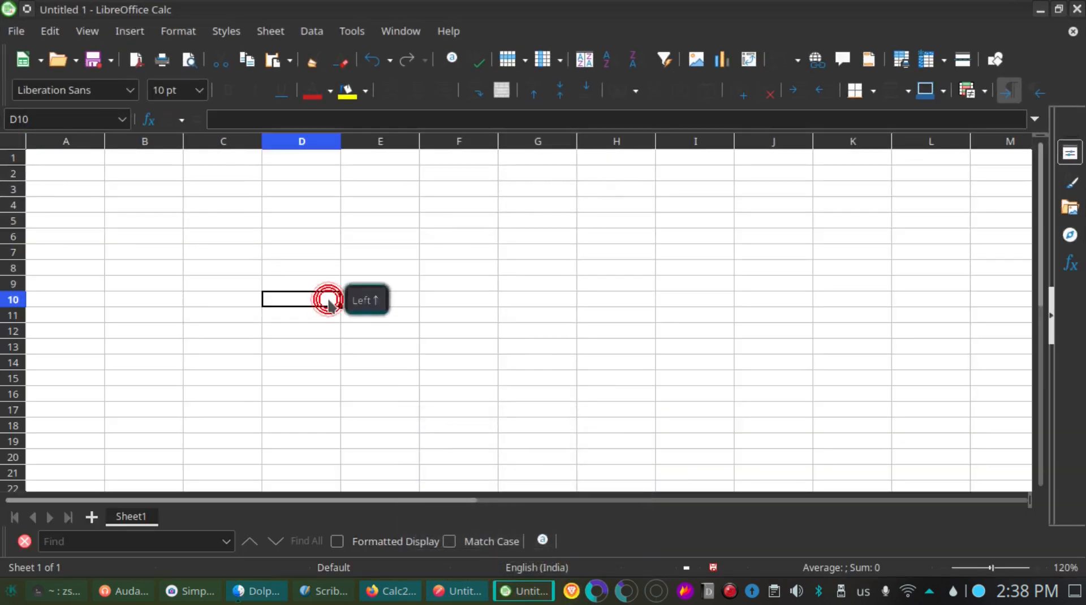
left_click(66, 177)
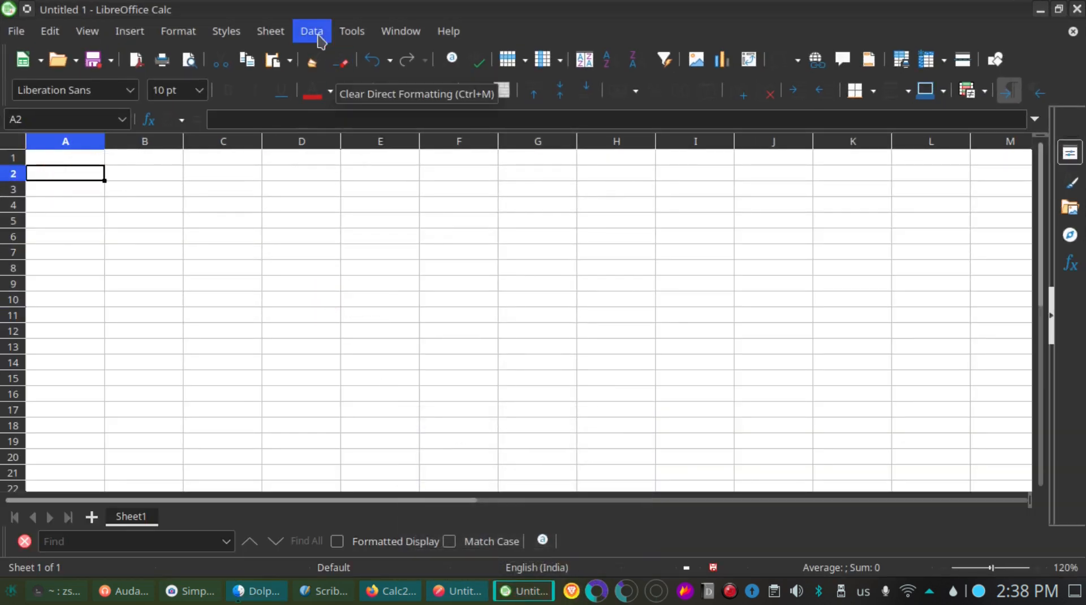
left_click(347, 34)
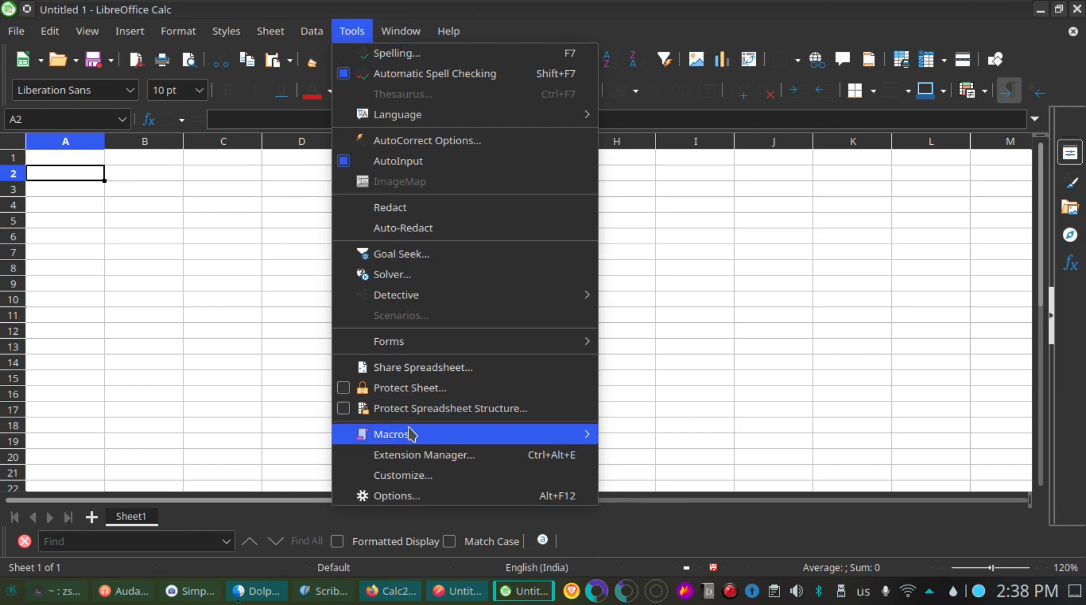
mouse_move(354, 435)
mouse_move(681, 500)
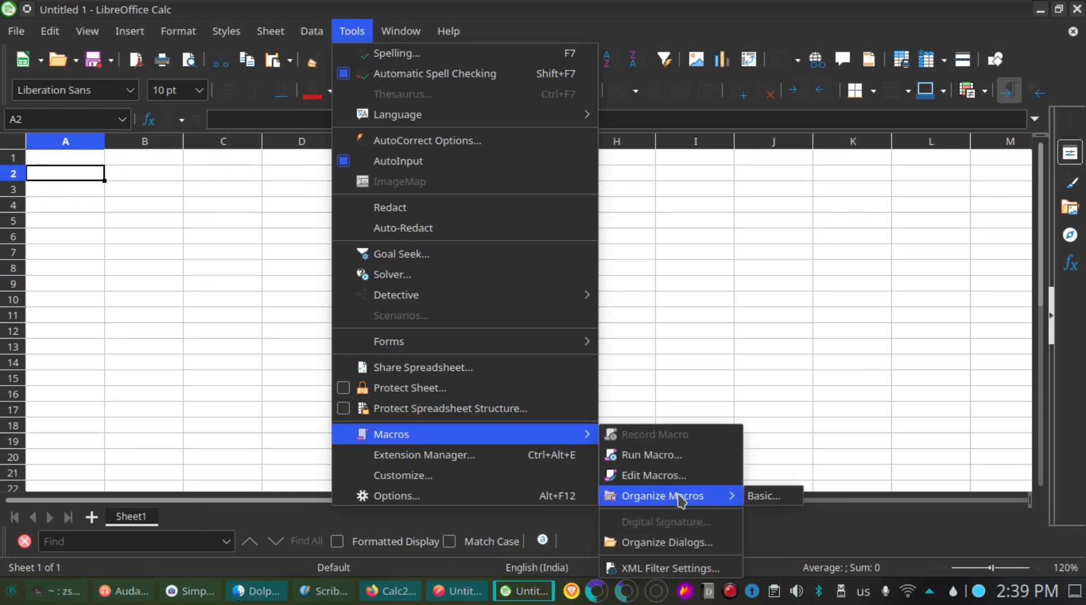
left_click(760, 498)
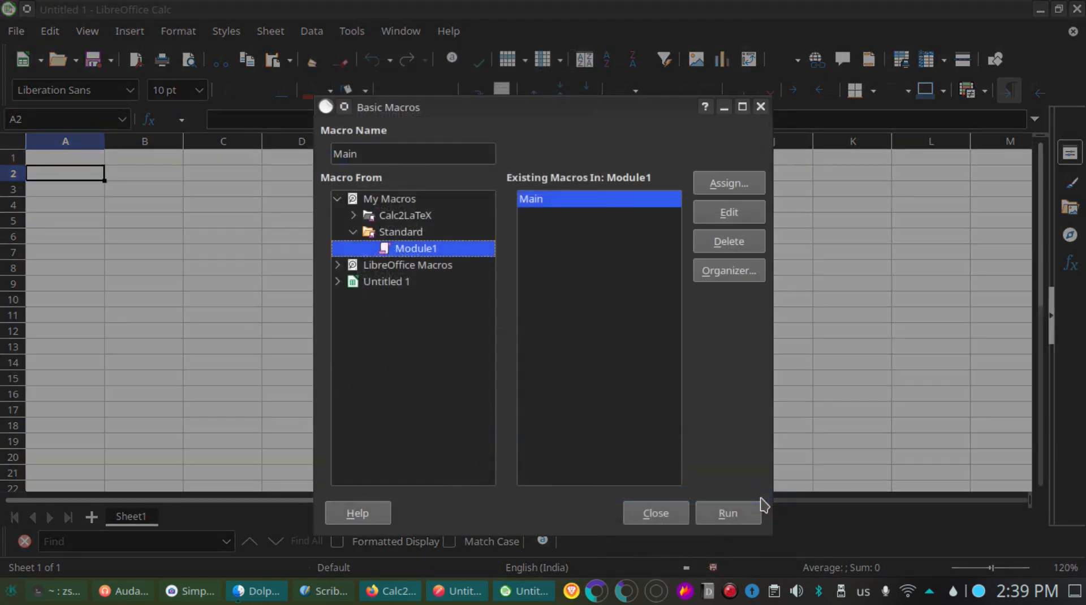
left_click(391, 233)
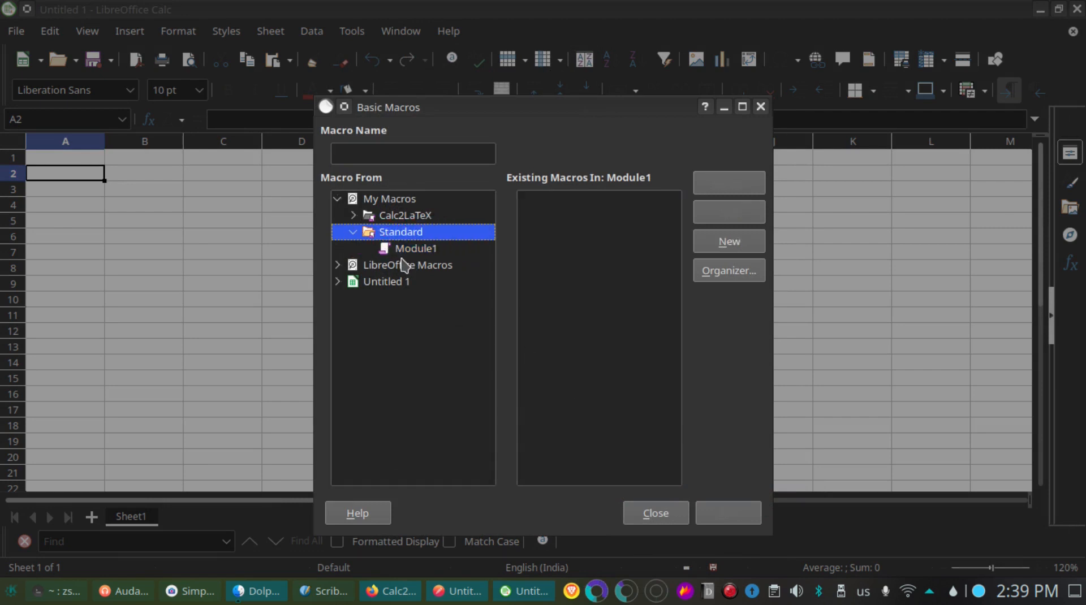
left_click(724, 281)
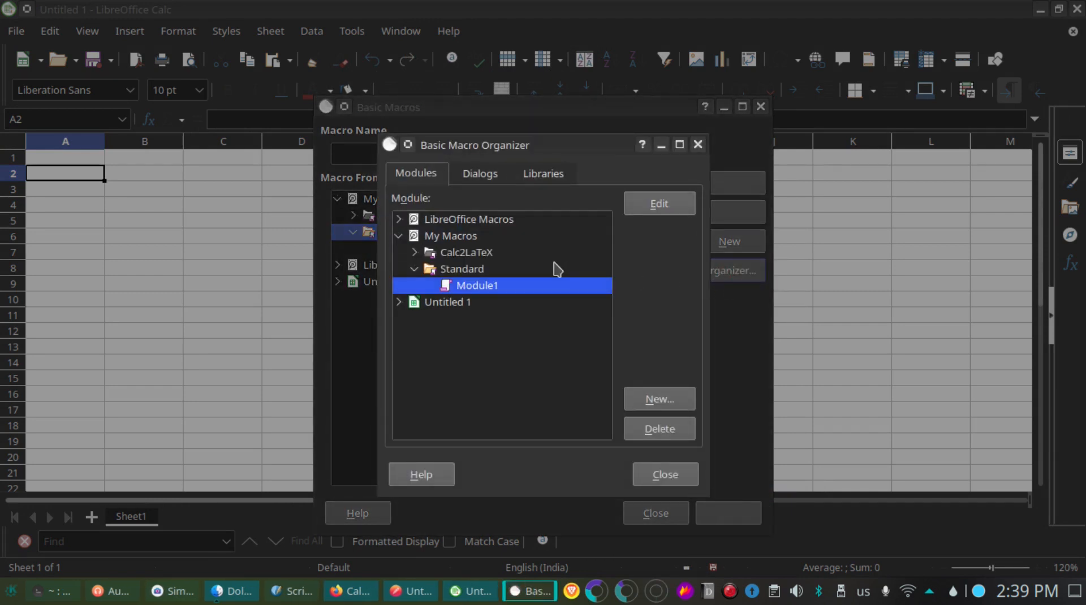
left_click(537, 180)
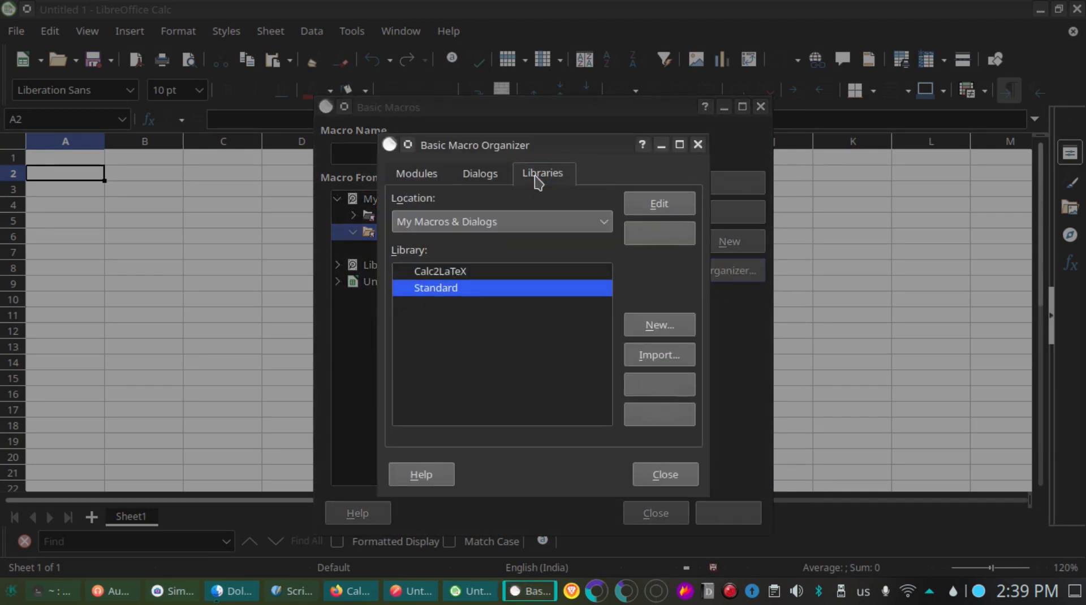
Delete the existing Calc2LaTeX library from My Macros & Dialogs.
left_click(456, 272)
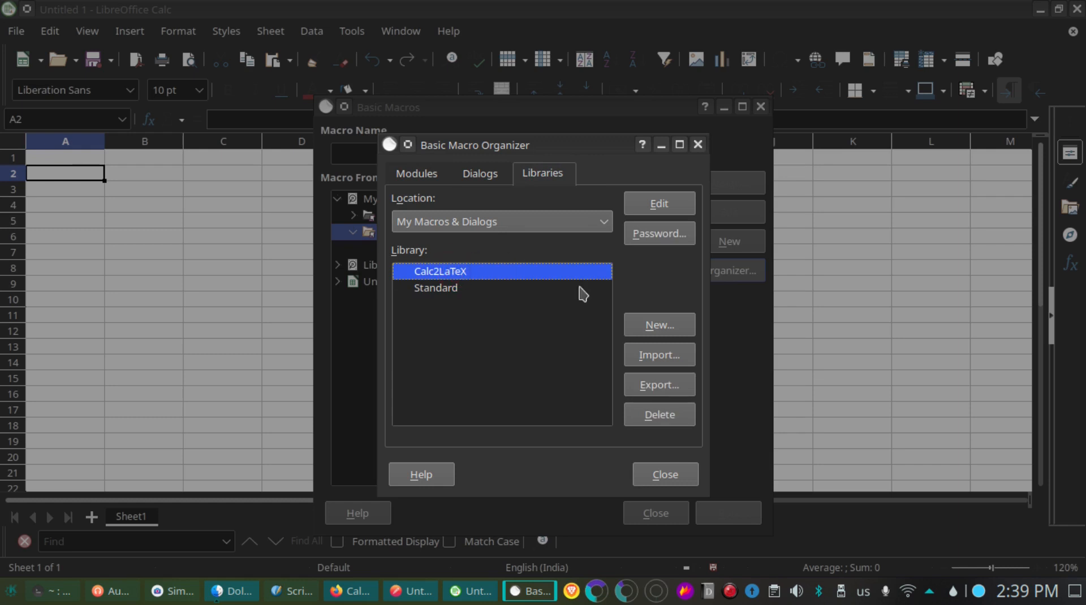
left_click(660, 414)
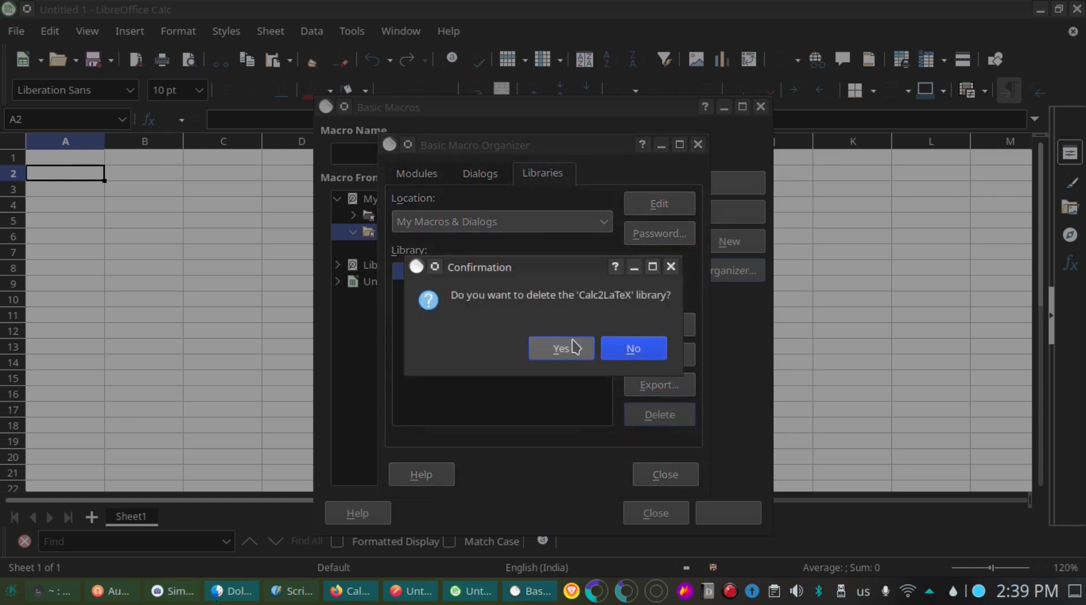
left_click(573, 346)
left_click(459, 176)
left_click(529, 174)
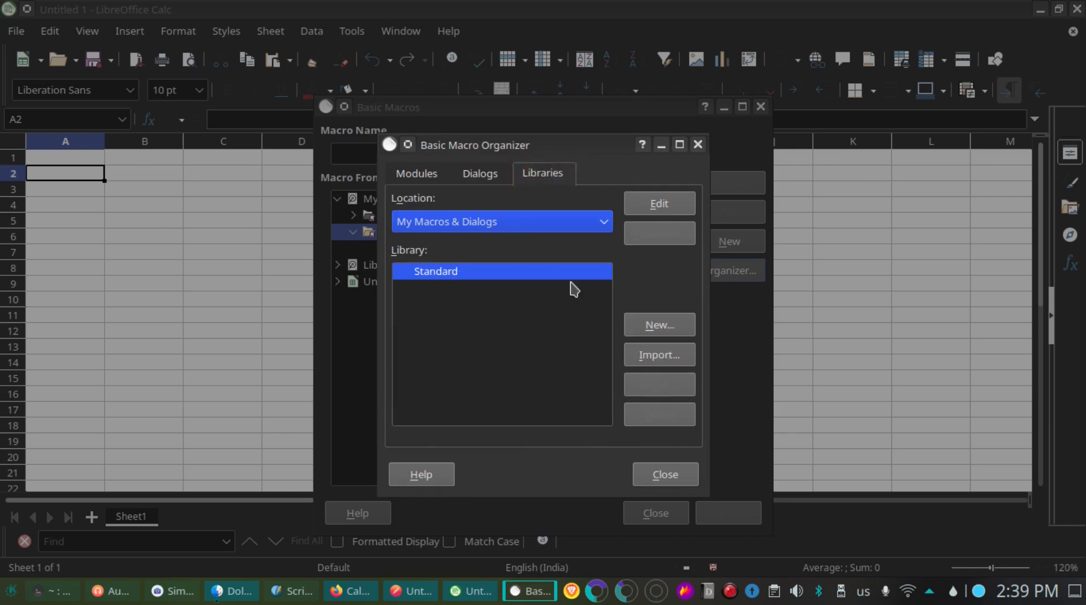
Import the Calc2LaTeX library from script.xlb in the softwares/calc2latex_024_eur_latex folder, and close the macro dialogs.
left_click(665, 354)
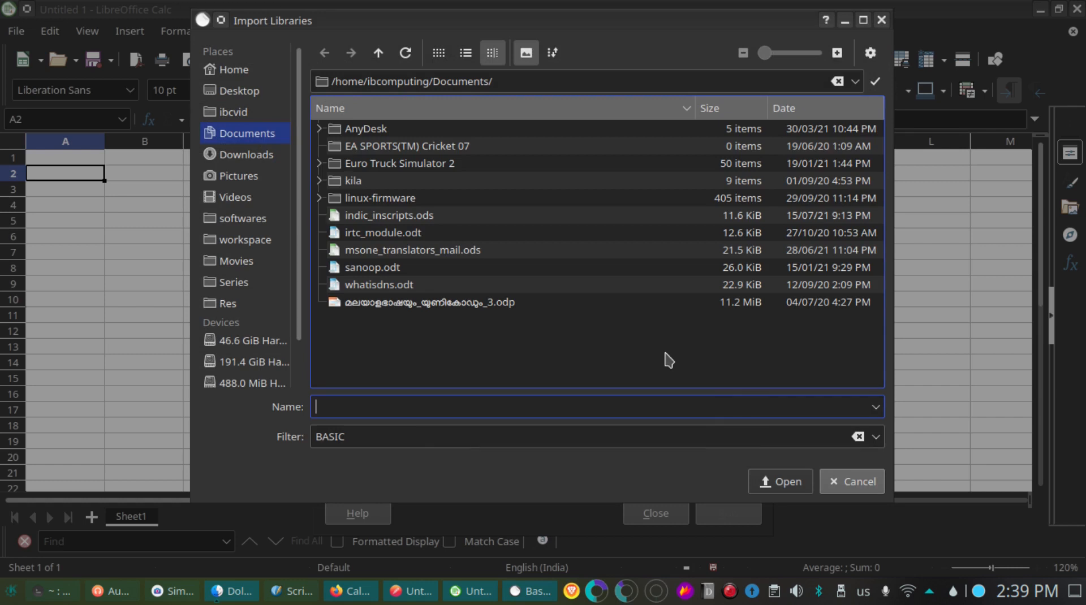
left_click(240, 219)
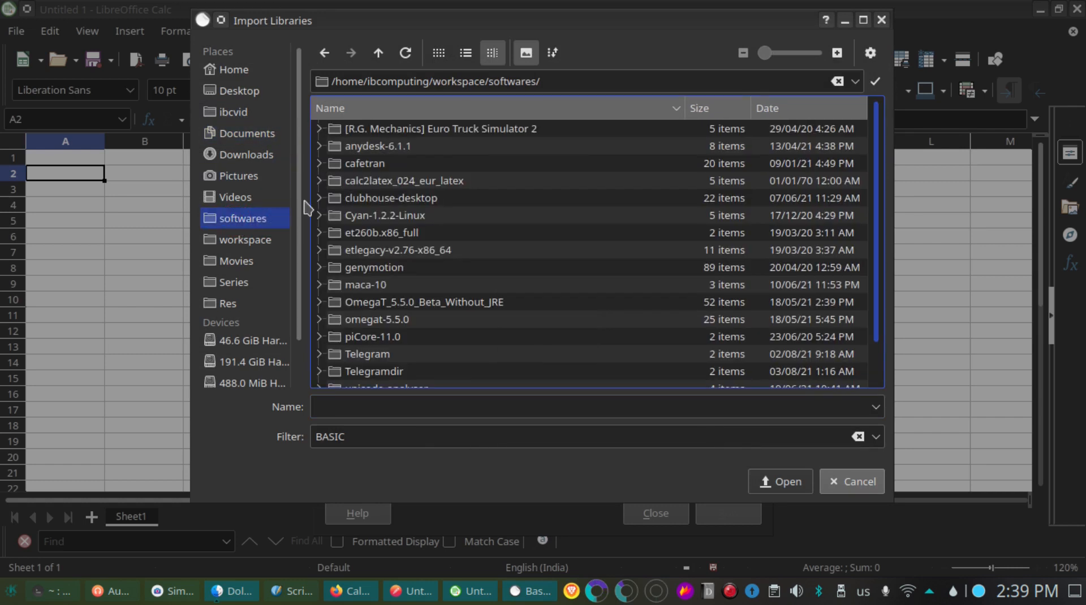
left_click(368, 181)
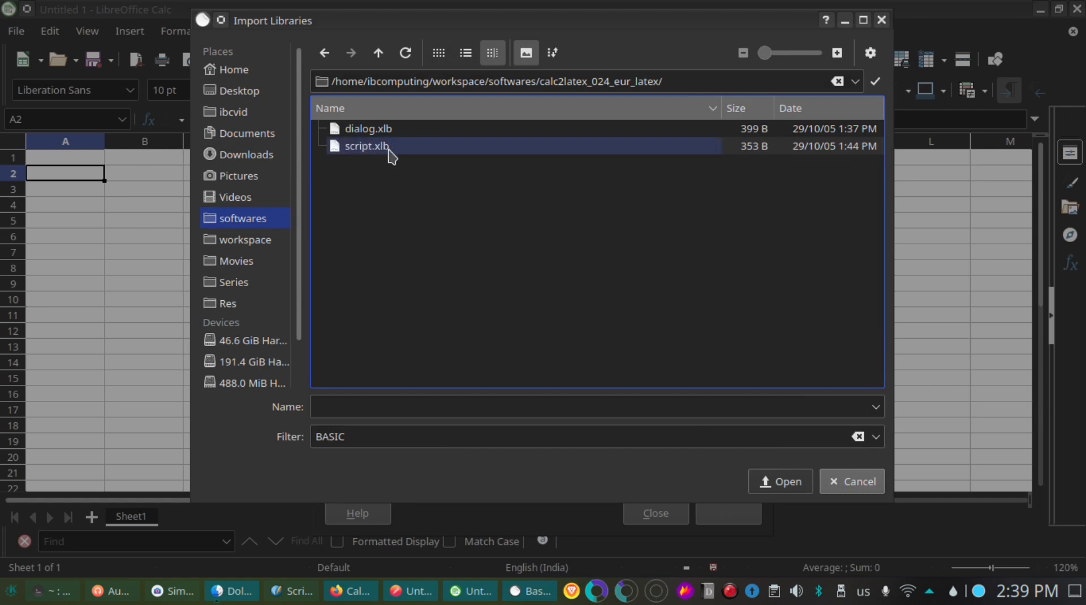
left_click(389, 152)
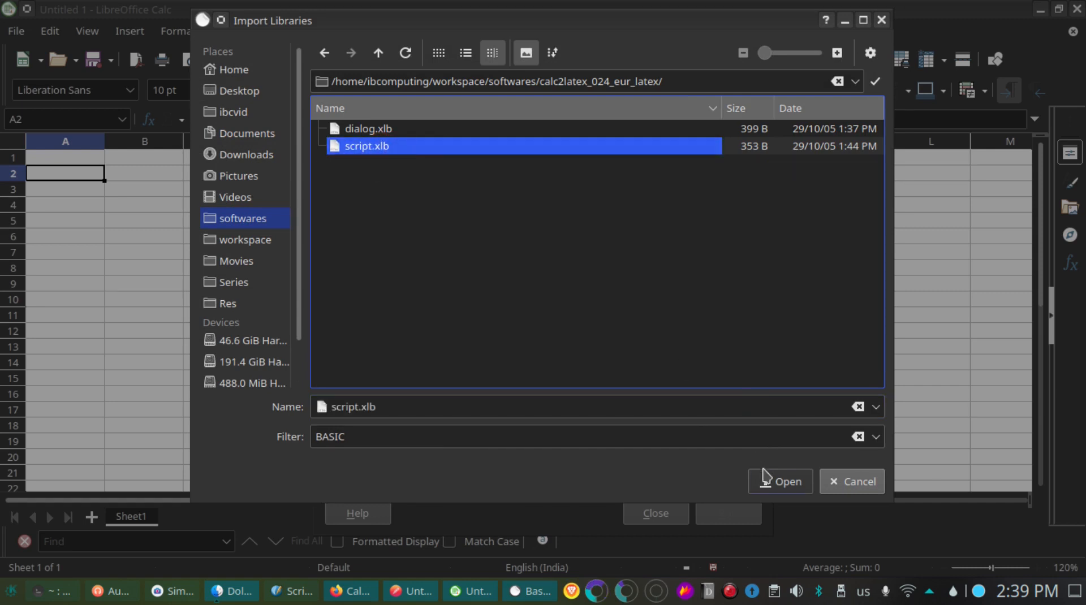
left_click(780, 481)
left_click(545, 442)
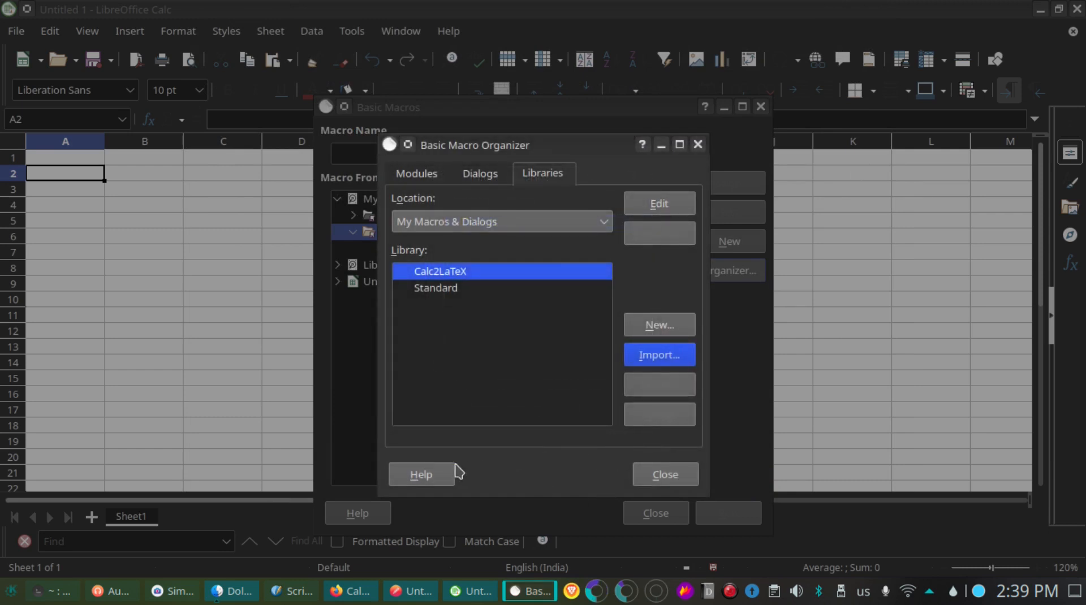
left_click(657, 477)
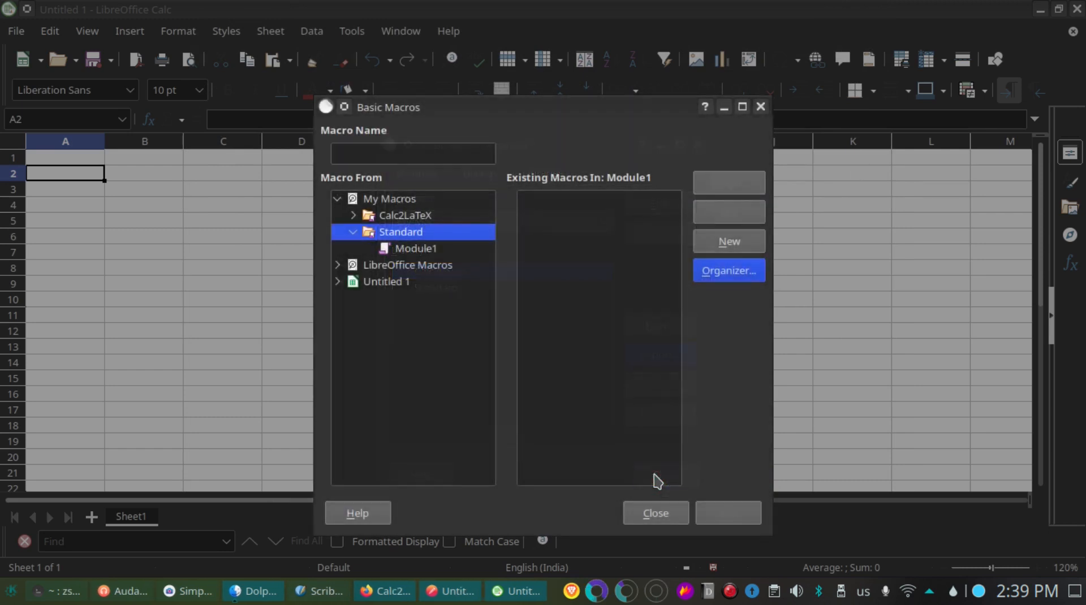
left_click(656, 513)
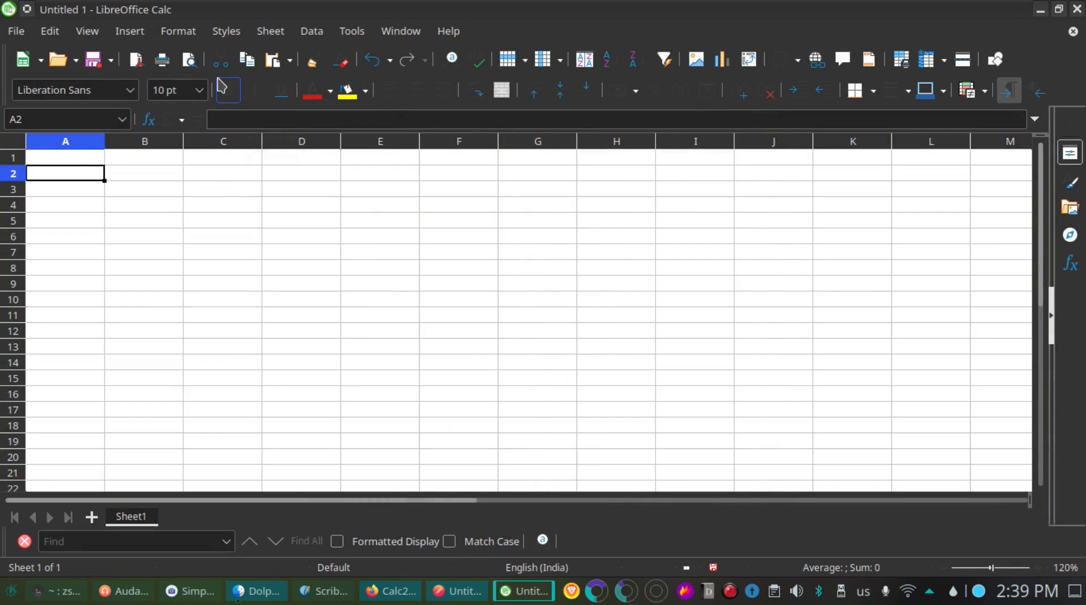
Open the Macro Selector, examine the macros in the Calc2LaTeX module under My Macros, and close it without running any.
left_click(345, 36)
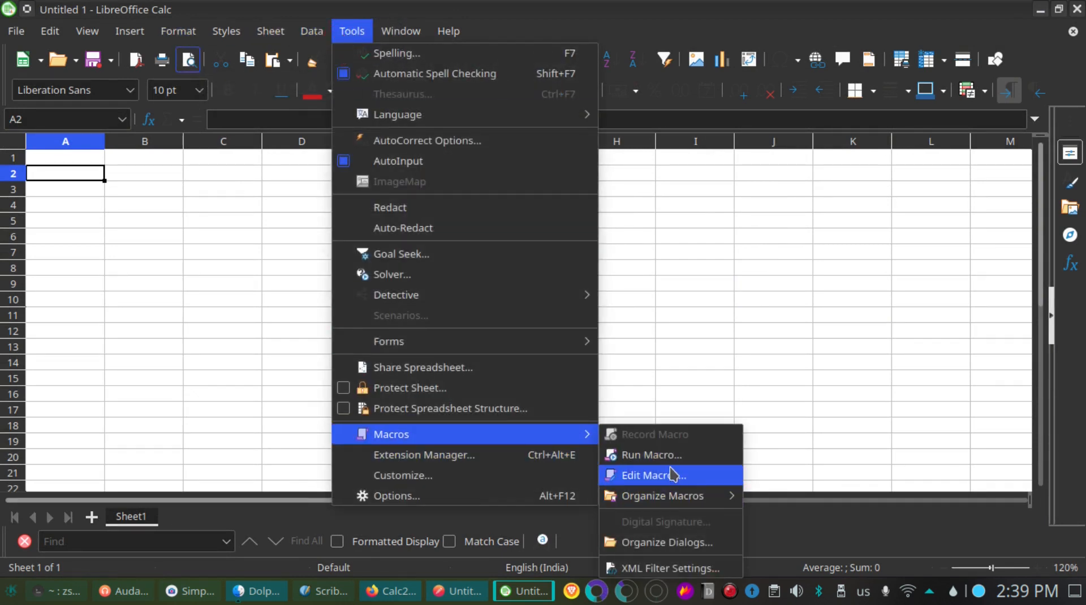
left_click(671, 461)
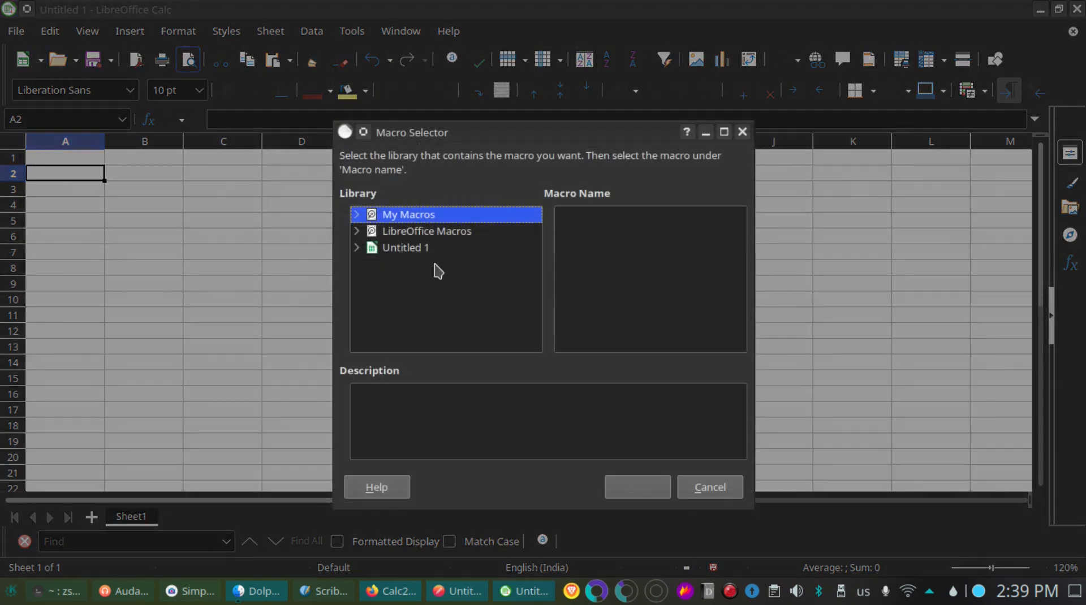
left_click(357, 215)
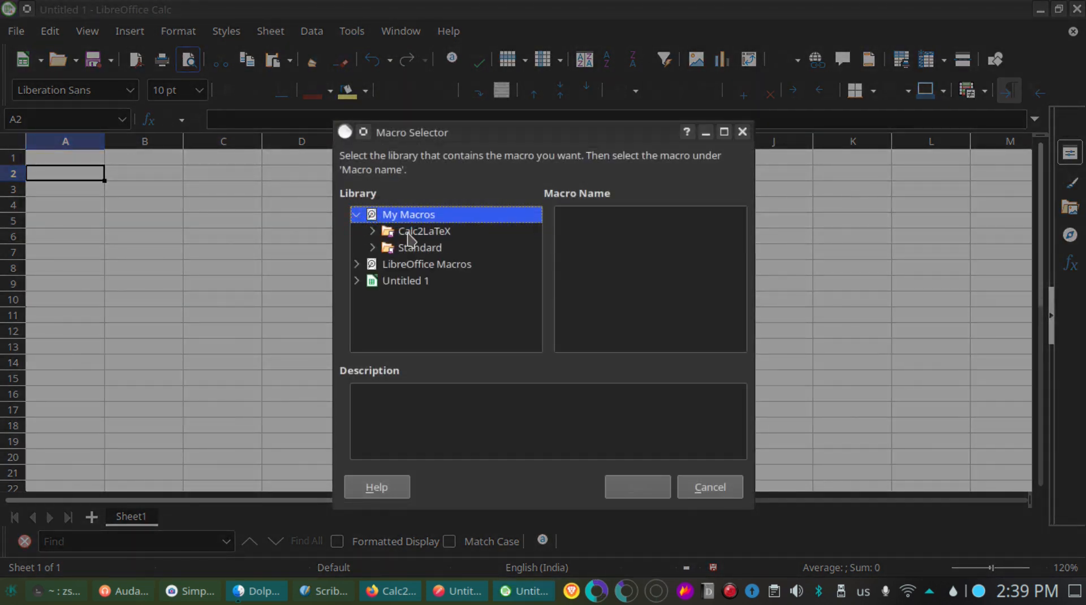
left_click(410, 232)
double_click(412, 232)
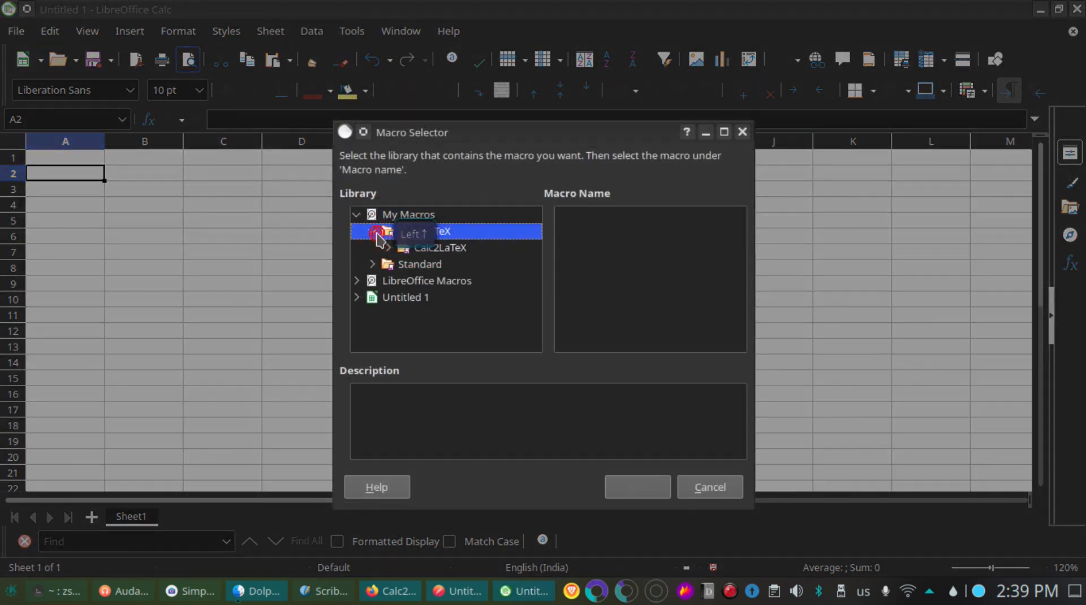
left_click(454, 249)
scroll(612, 282, "down", 5)
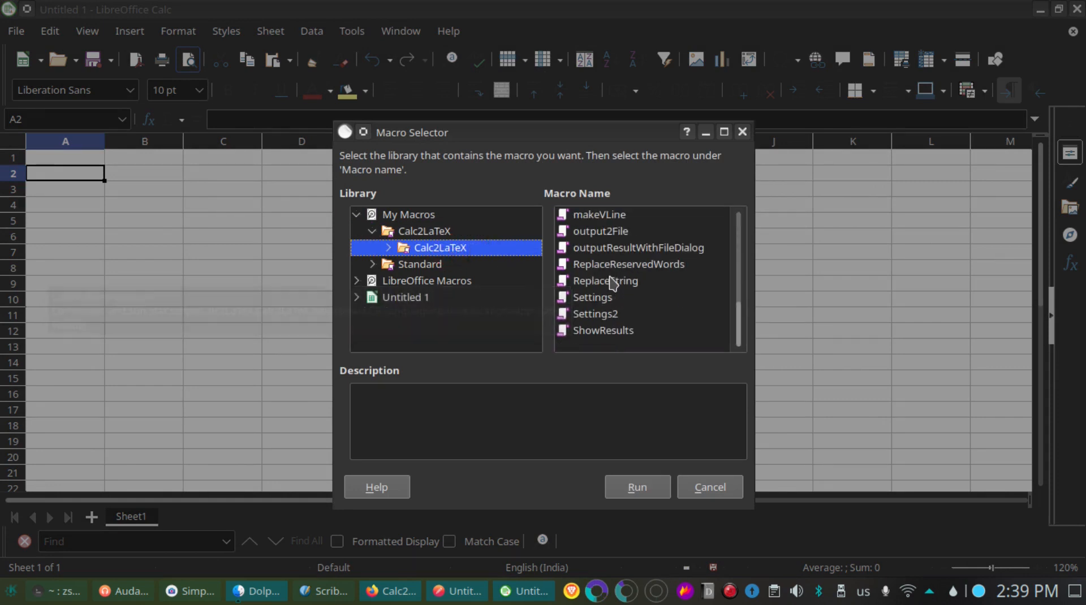
scroll(611, 281, "up", 5)
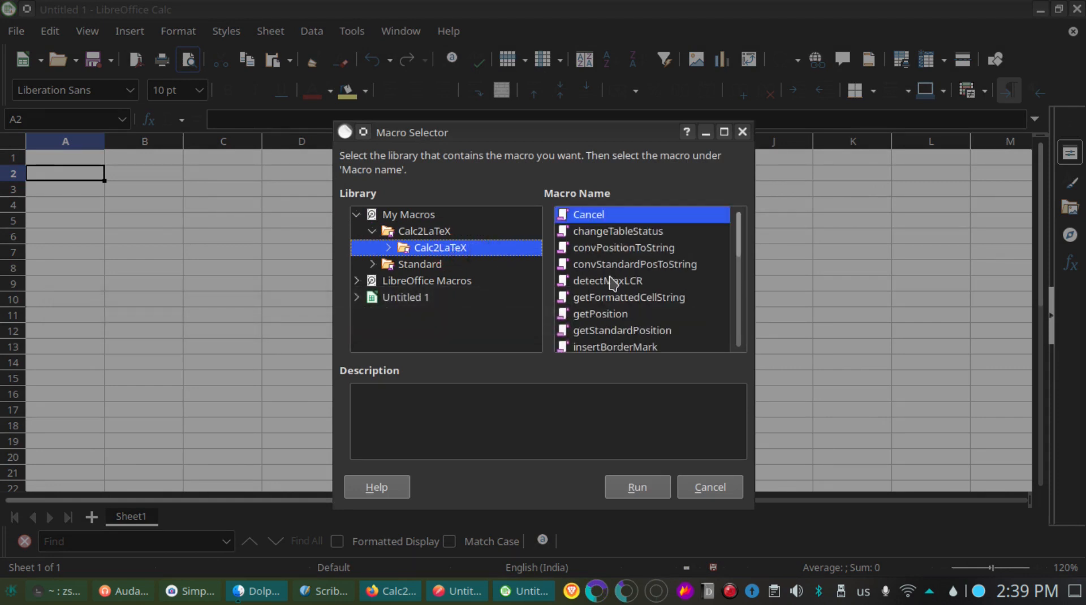
left_click(709, 490)
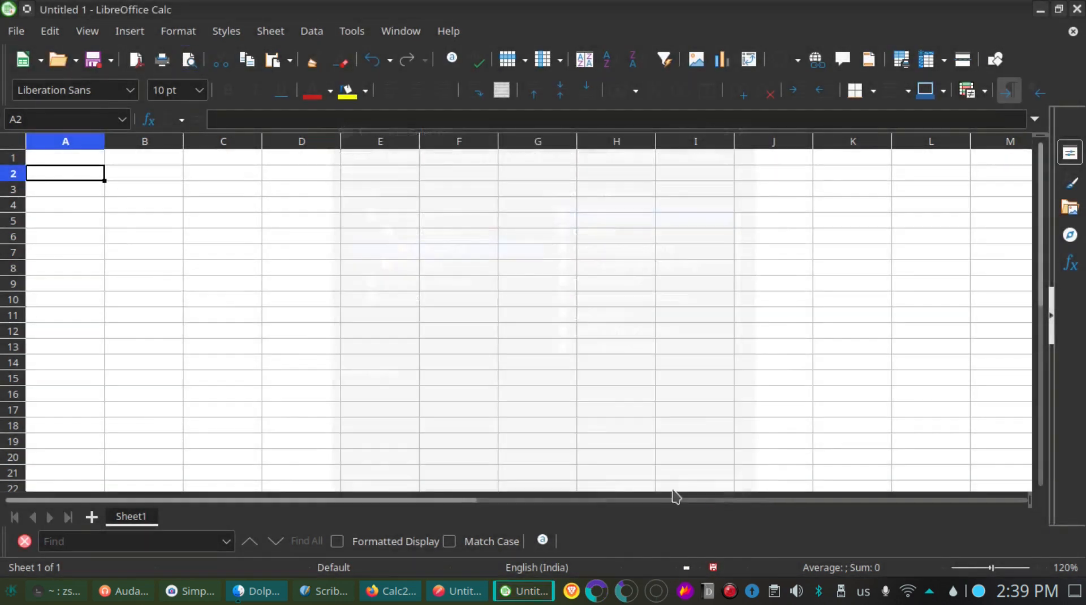
Fill A1:C4 with a Malayalam table headed പേര്, ചാനൽ and സബ്സ്ക്രൈബേഴ്സ്, listing three people's channels with 27.5k, 100+ k and 10k.
double_click(68, 158)
type("cg")
key("BackSpace")
key("BackSpace")
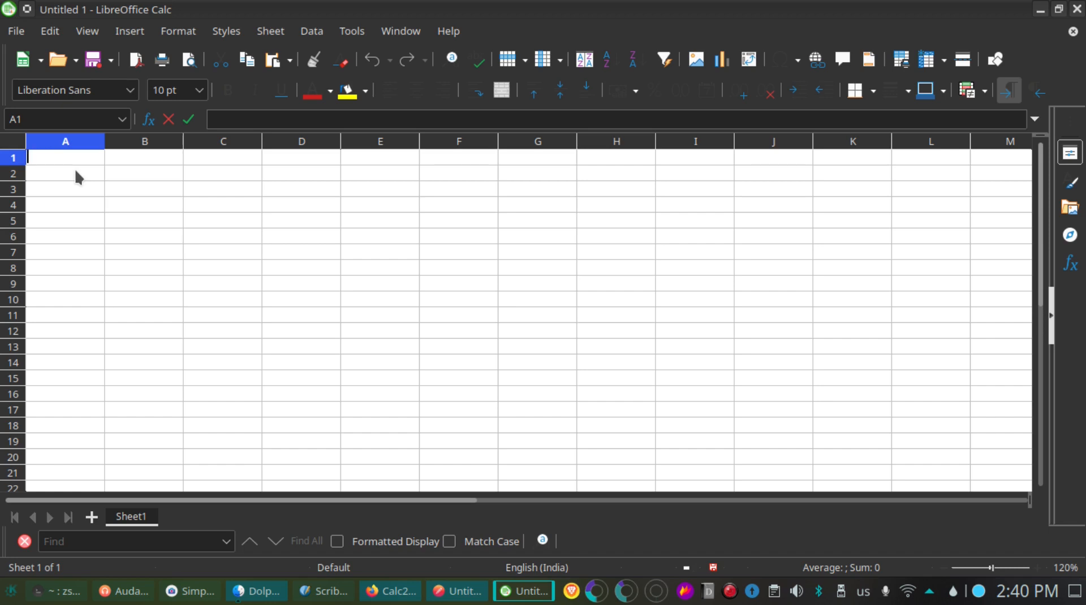
scroll(75, 169, "up", 5, "ctrl")
left_click(75, 169)
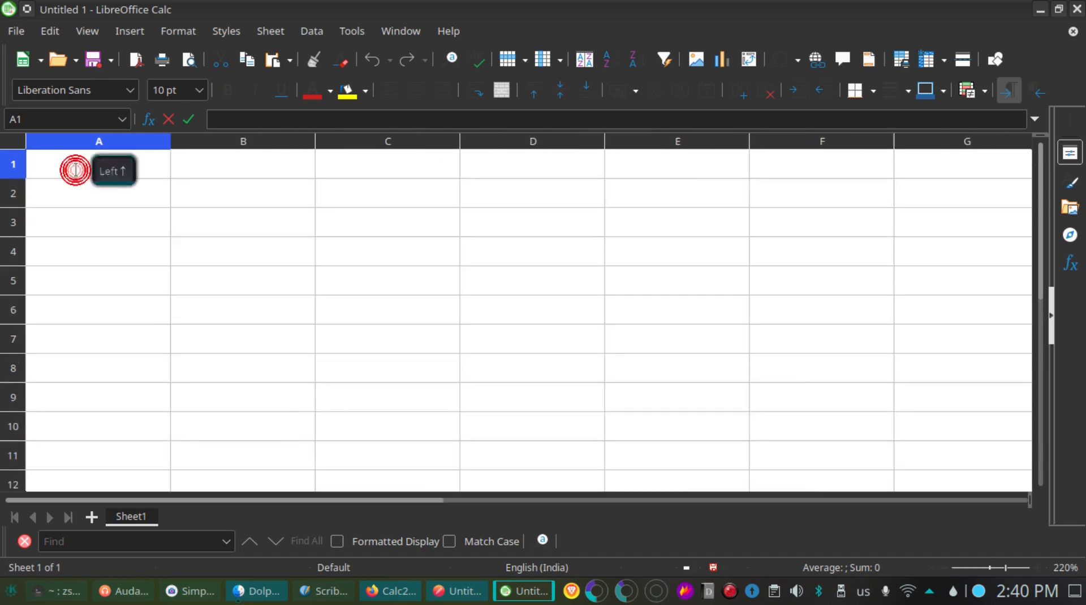
type("പേര്")
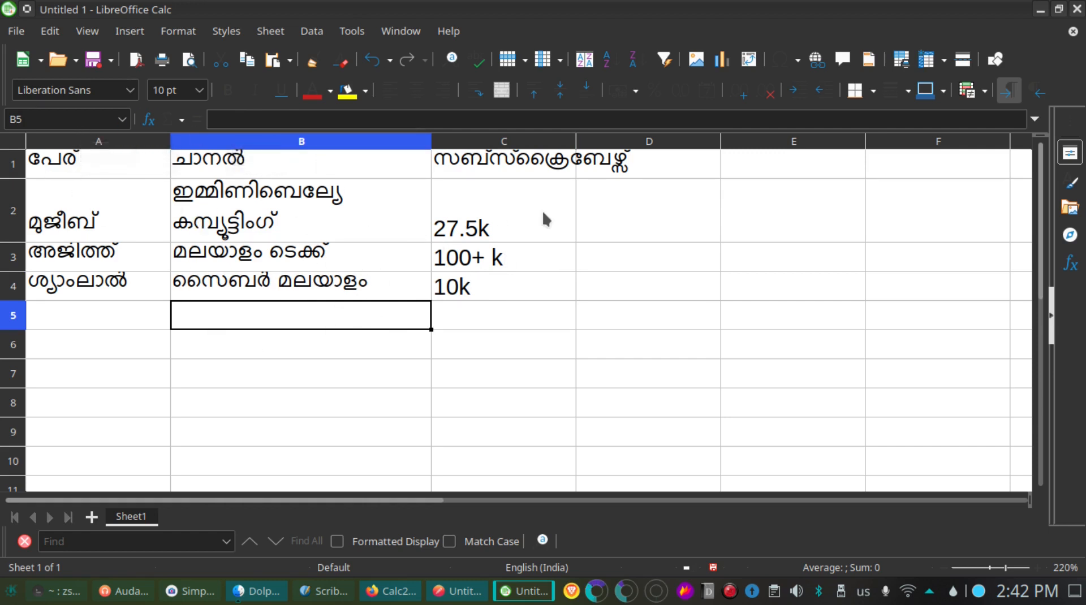
Run the Main macro from the Calc2LaTeX module under My Macros on the table range A1:C4.
left_click_drag(102, 170, 535, 291)
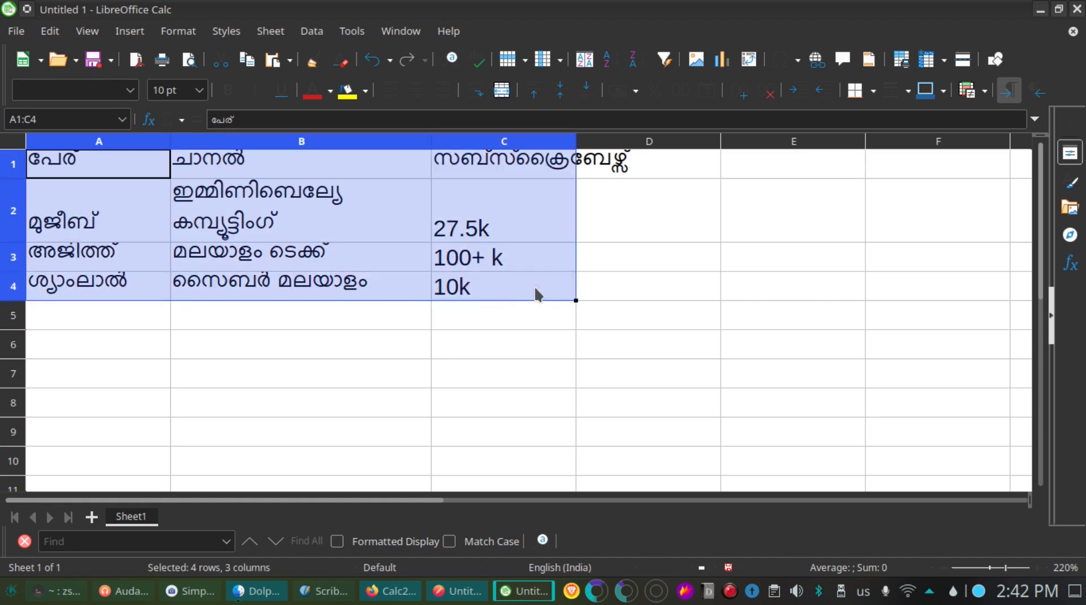
left_click(352, 31)
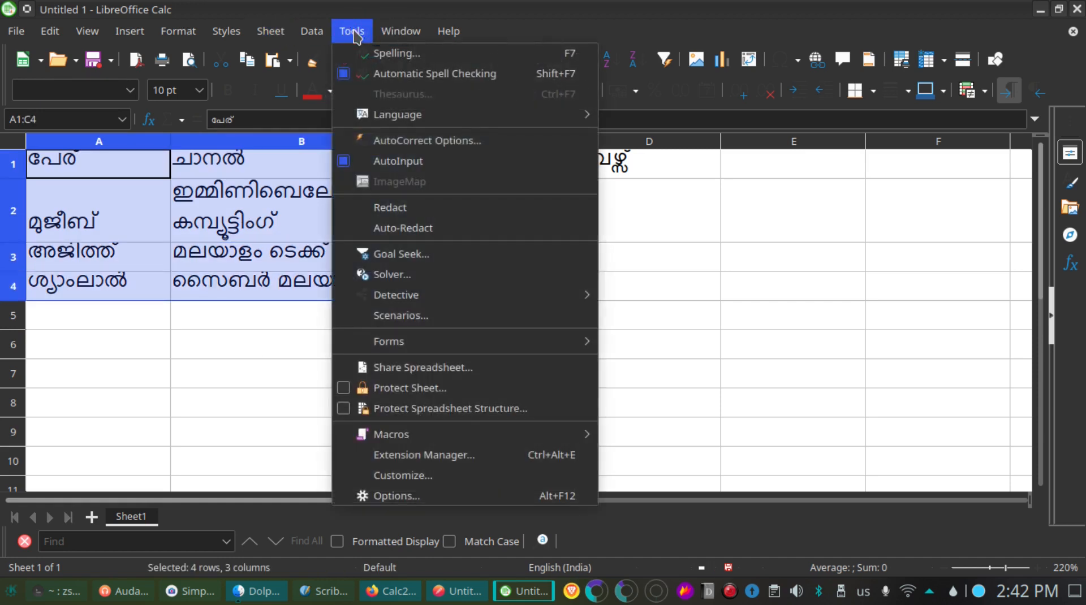
mouse_move(444, 439)
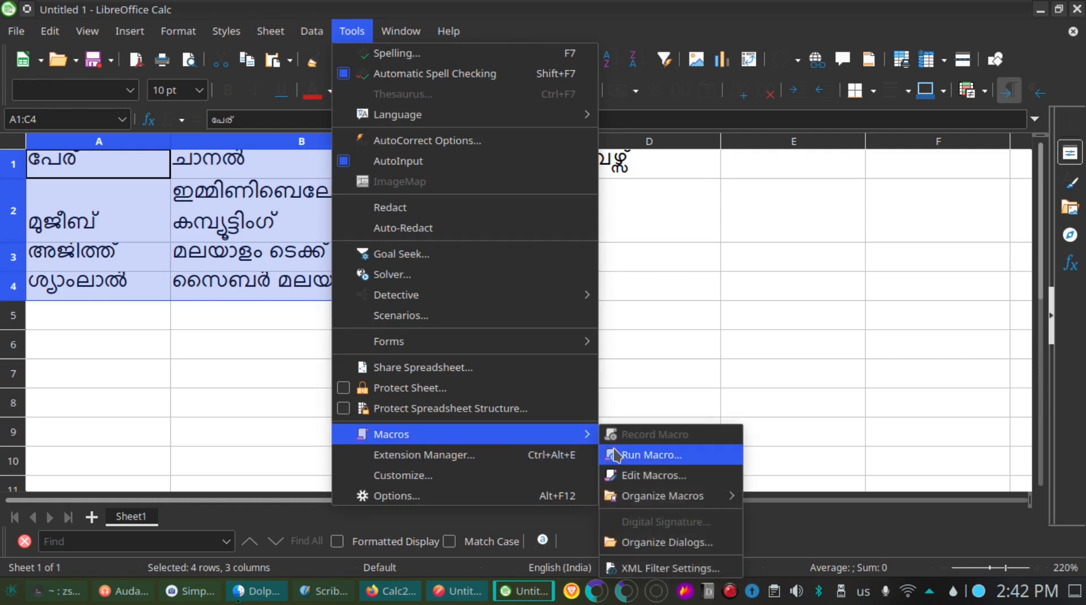
left_click(647, 457)
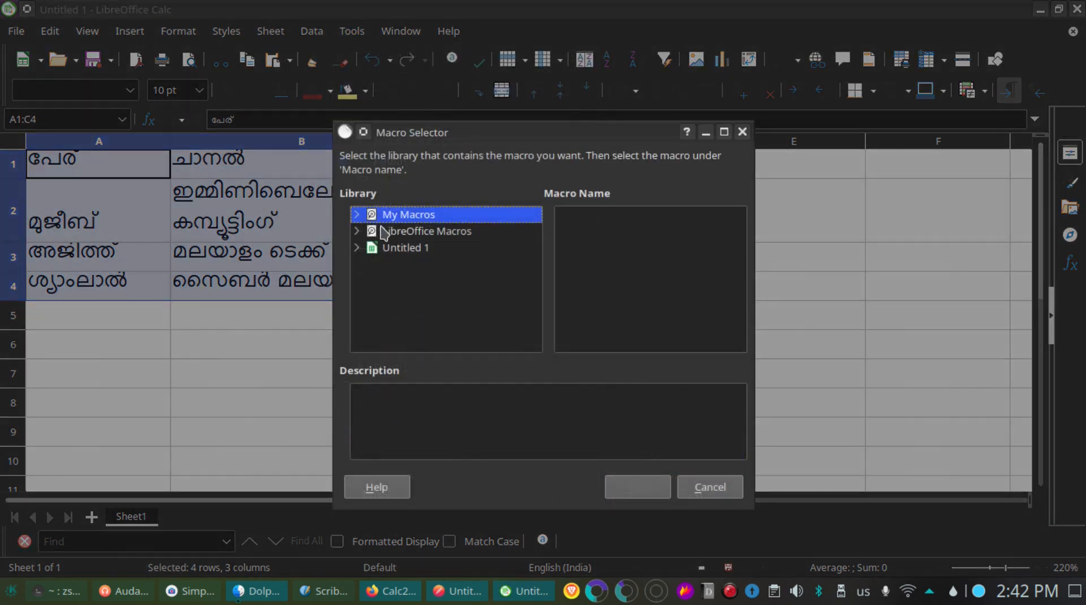
left_click(357, 215)
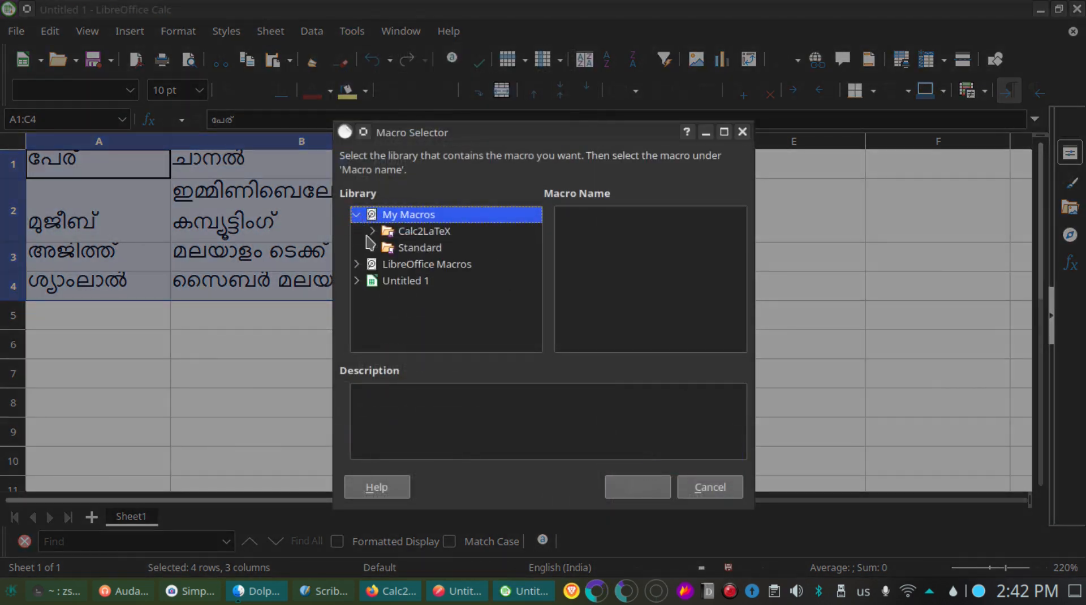
left_click(373, 231)
left_click(439, 247)
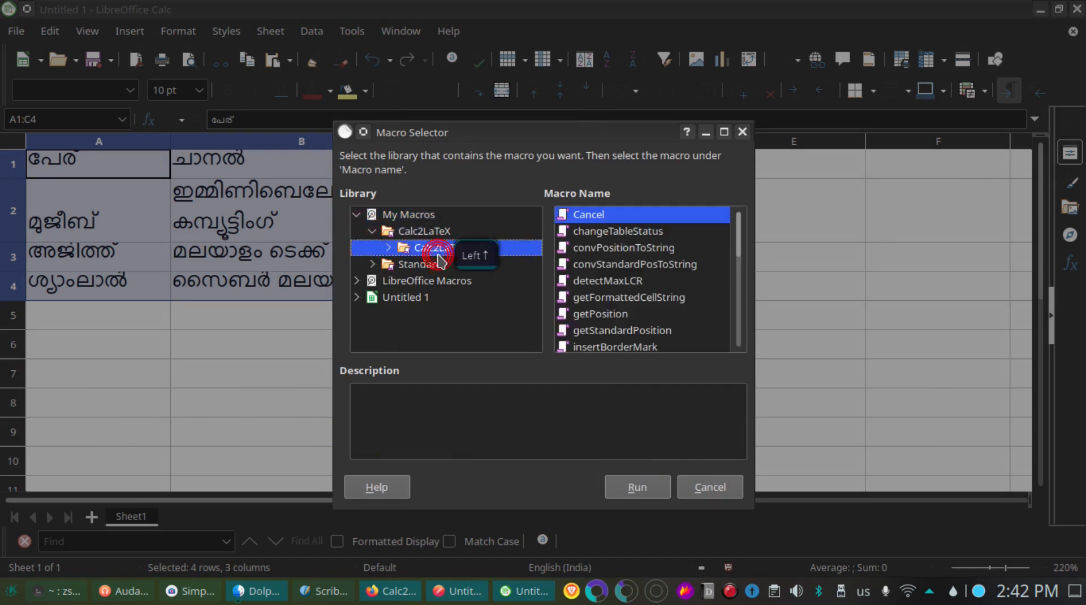
scroll(651, 317, "down", 4)
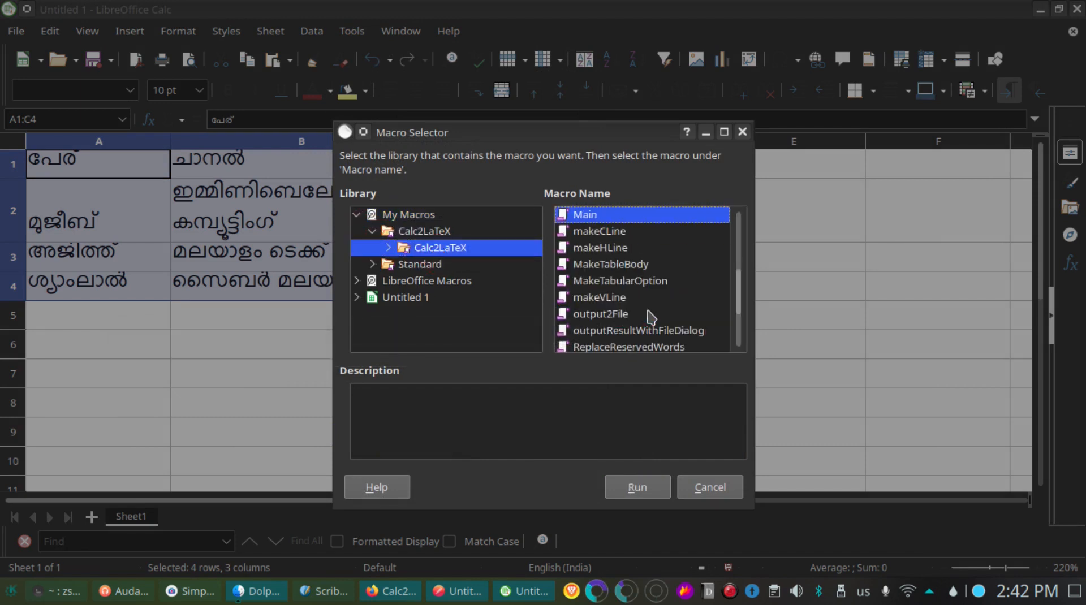
left_click(637, 488)
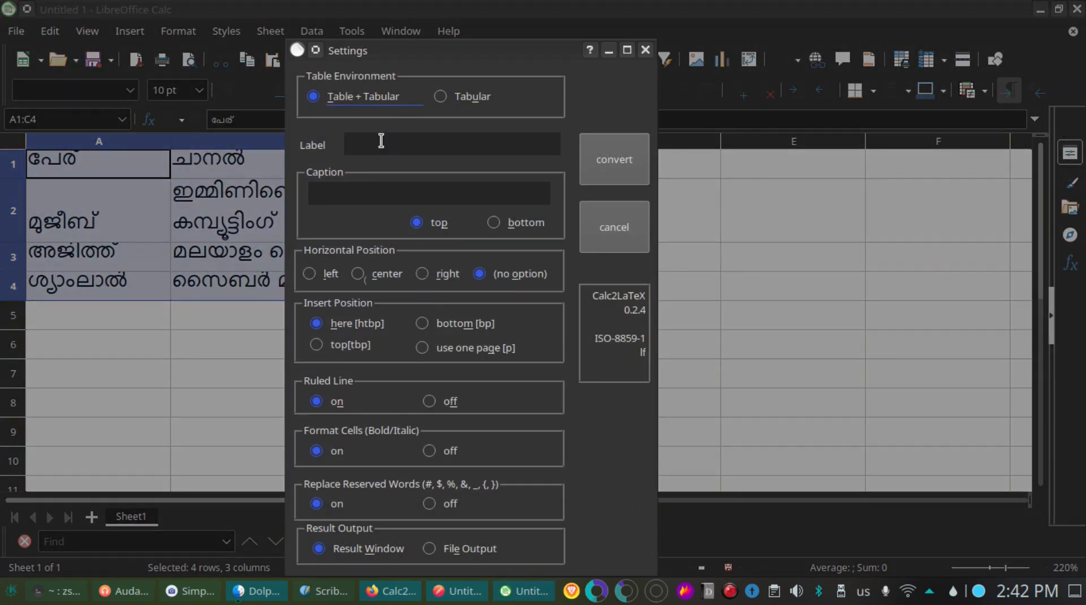
Caption the table ടെസ്റ്റ് ടേബിൾ, convert it to LaTeX, and copy all of the generated code.
left_click(366, 200)
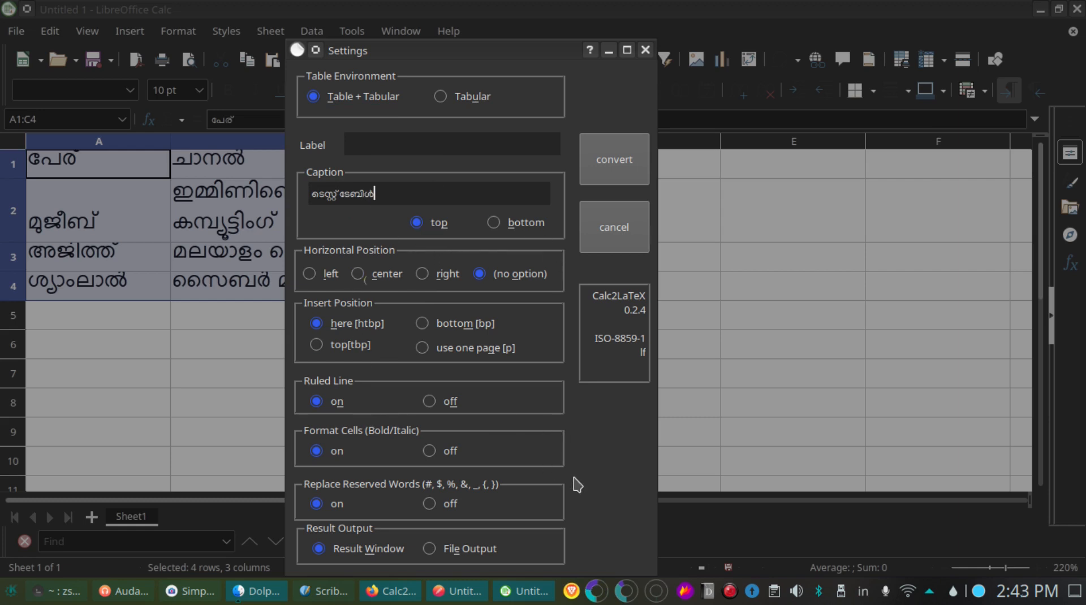
left_click(615, 154)
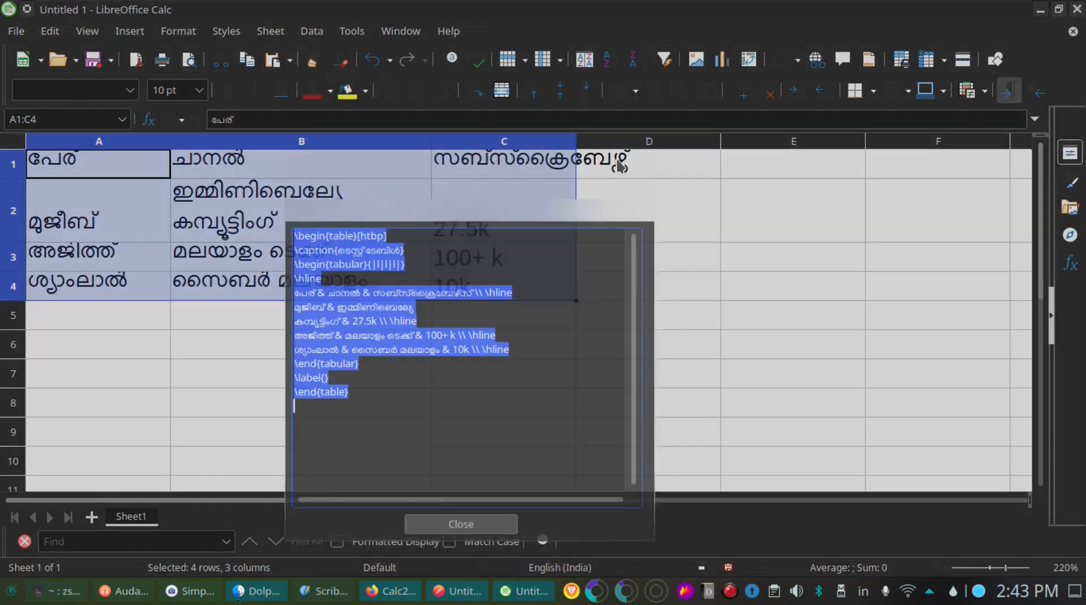
left_click(387, 392)
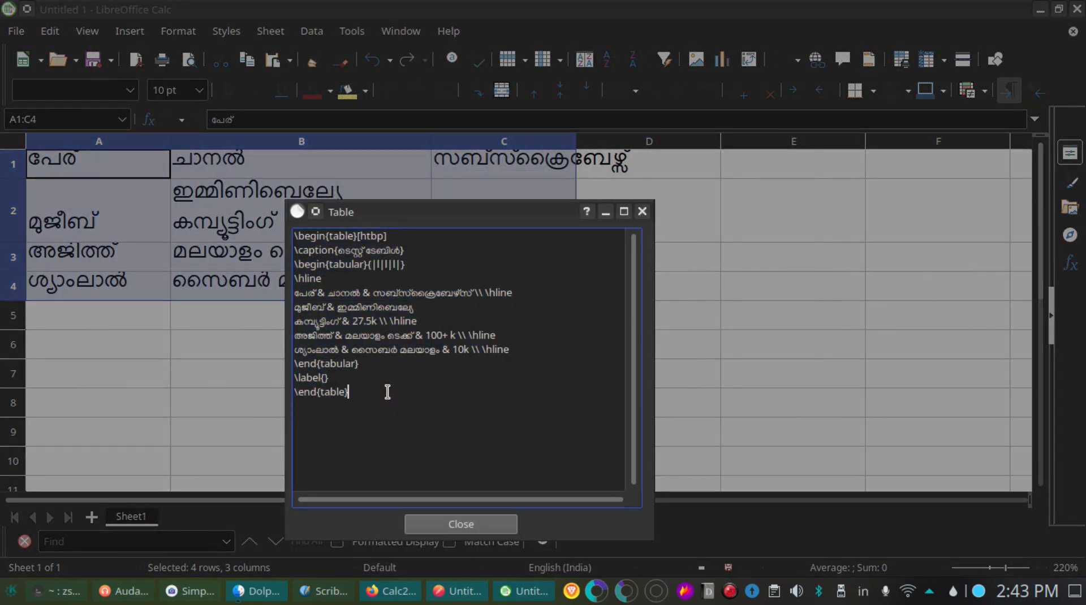
key("ctrl+a")
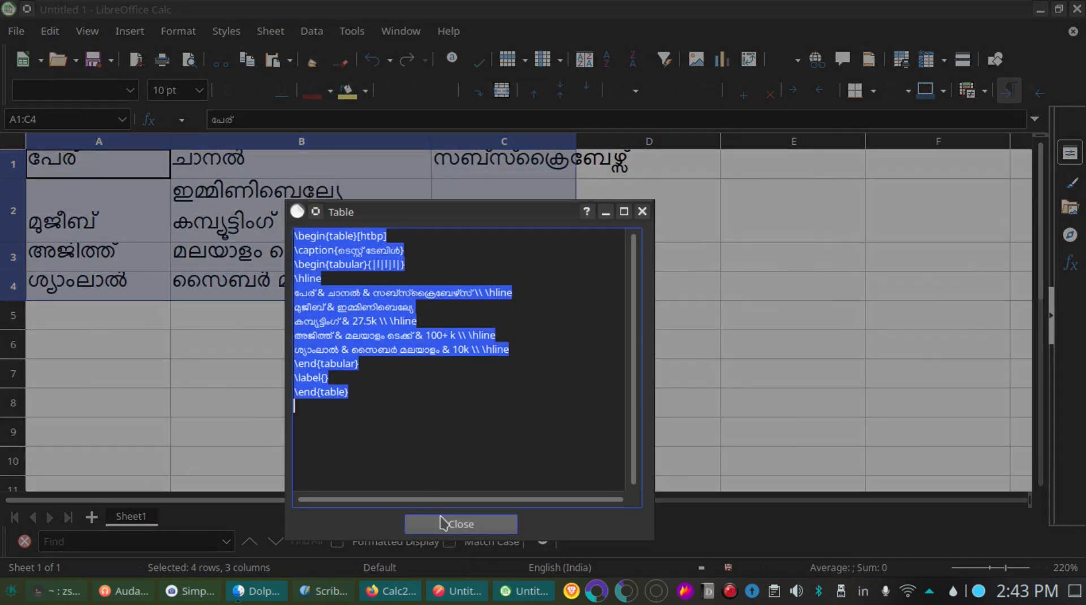
Switch to Scribus, replace the render frame's sample source with the copied LaTeX table code, update the rendering, and close the editor.
left_click(326, 594)
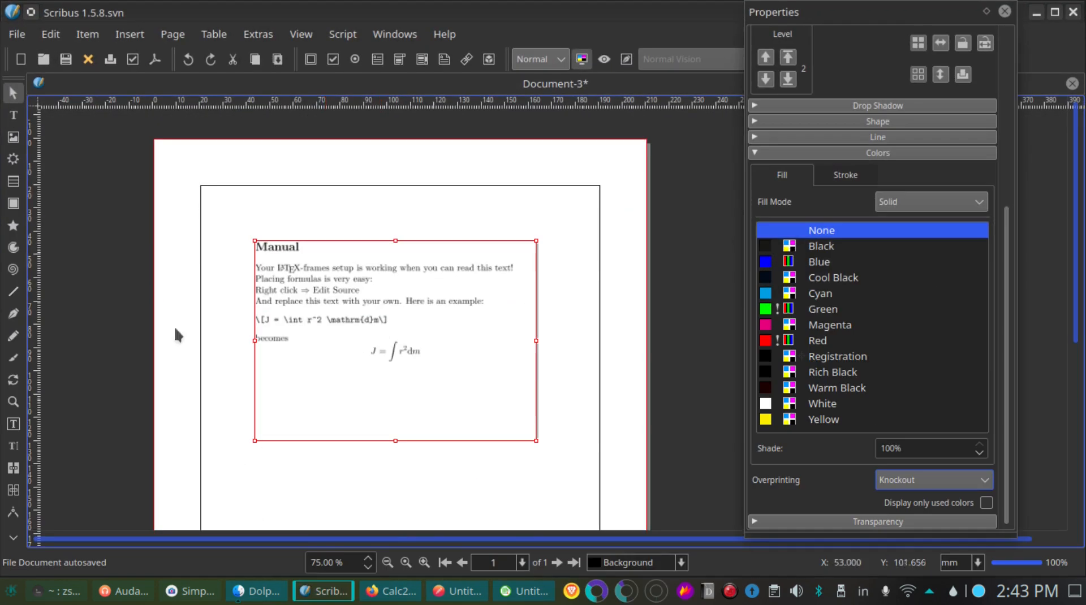
right_click(378, 298)
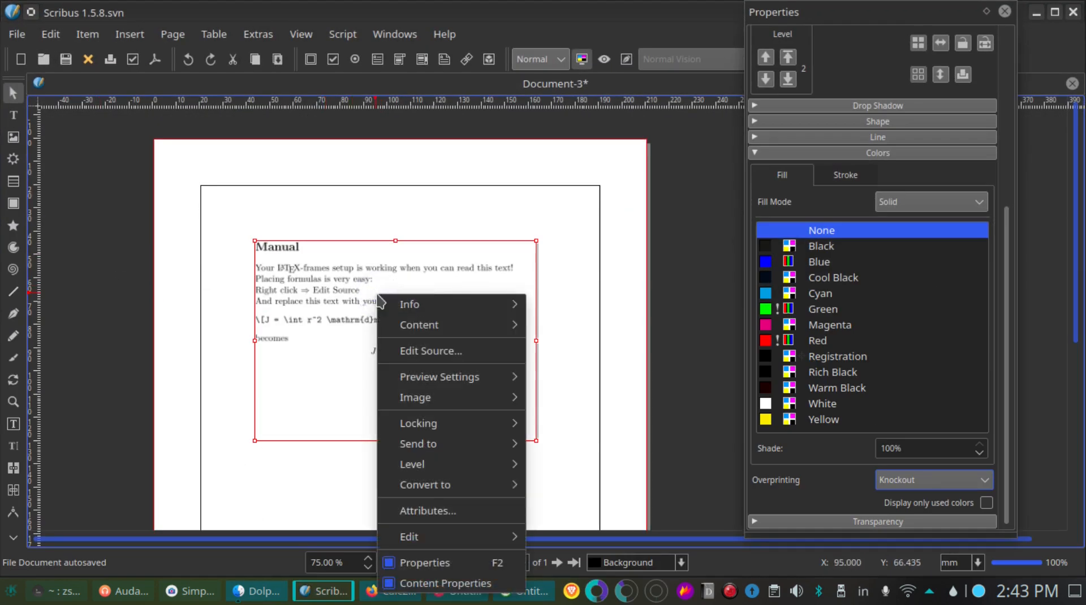
left_click(429, 351)
left_click(430, 351)
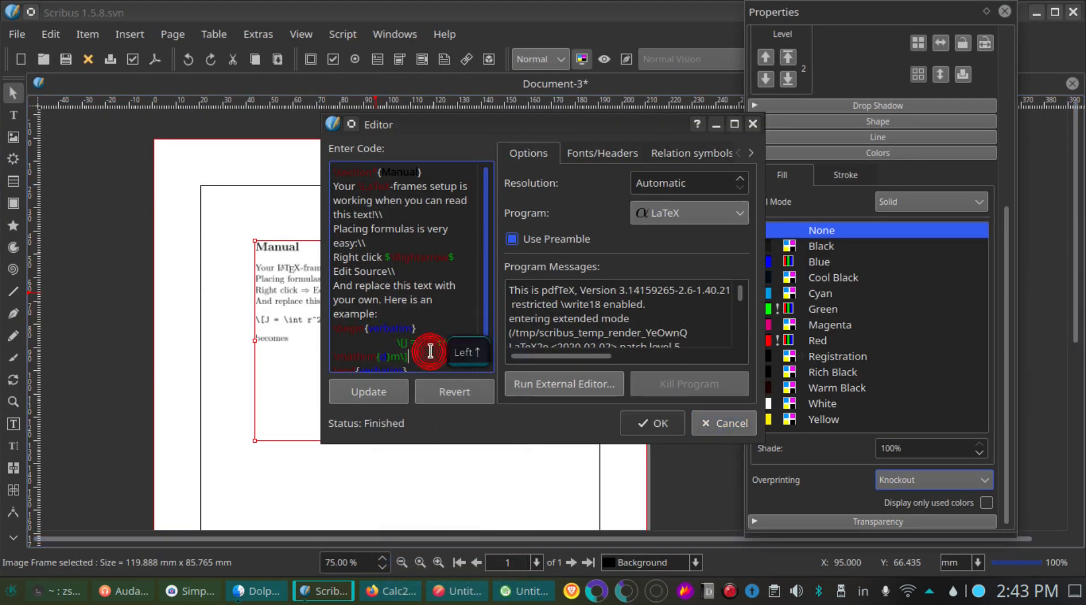
key("ctrl+a")
key("Delete")
key("ctrl+v")
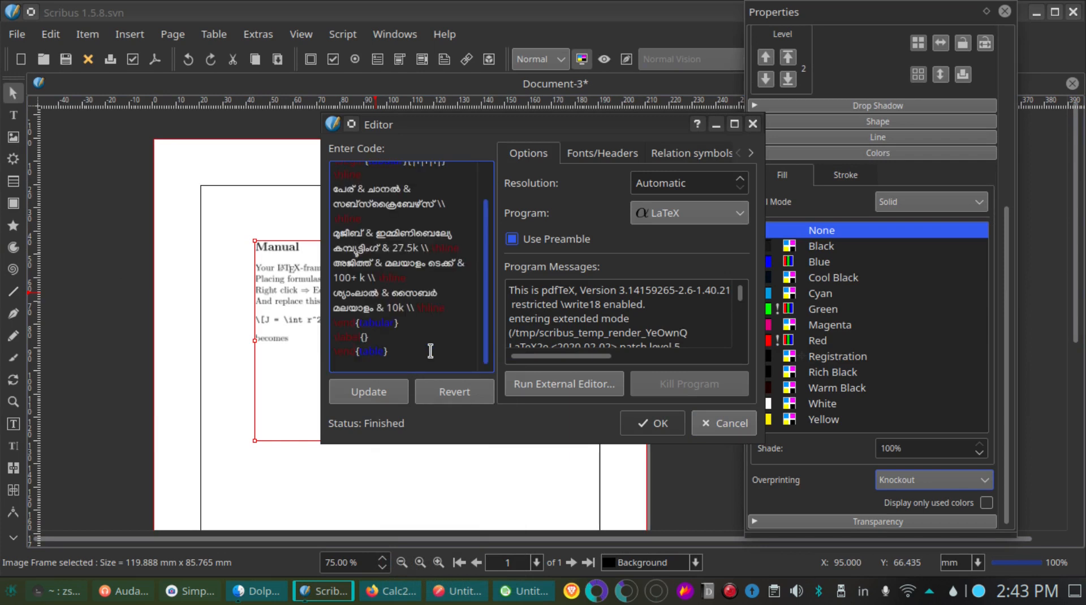
scroll(417, 278, "up", 1)
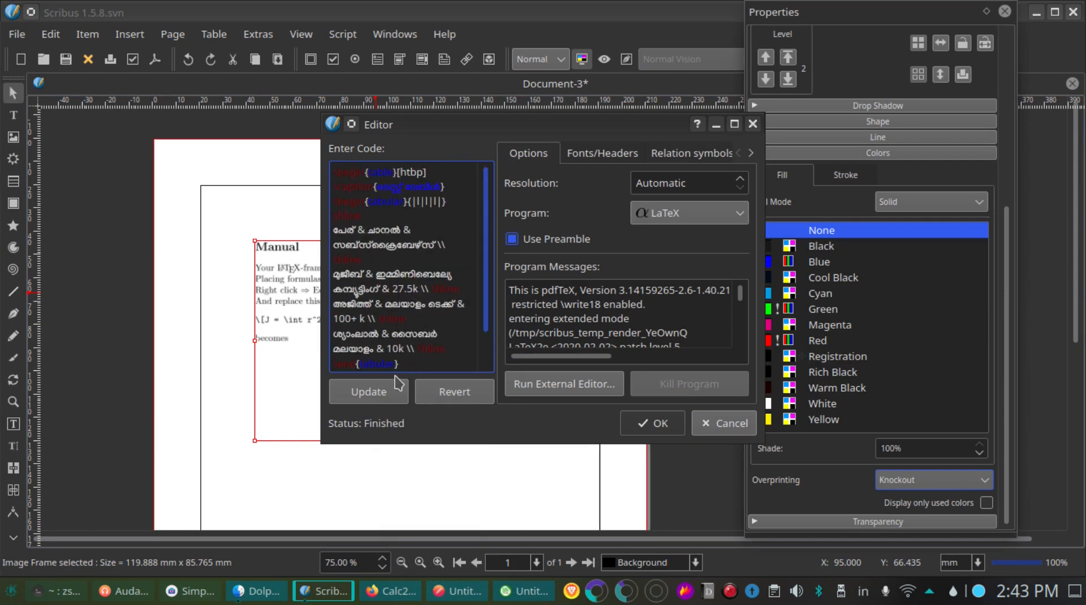
left_click(366, 392)
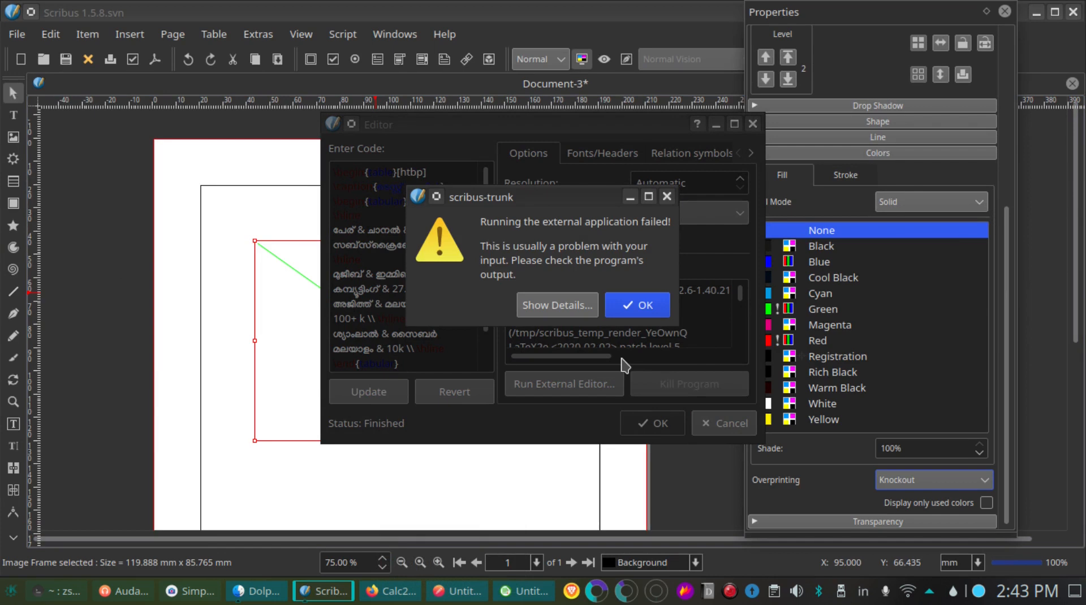
left_click(637, 316)
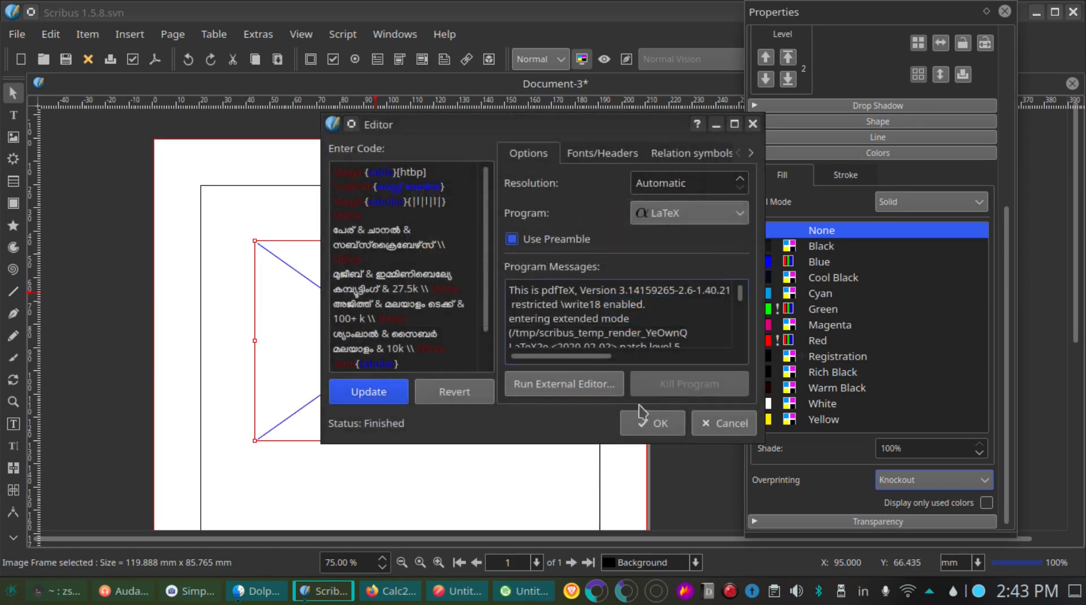
left_click(644, 423)
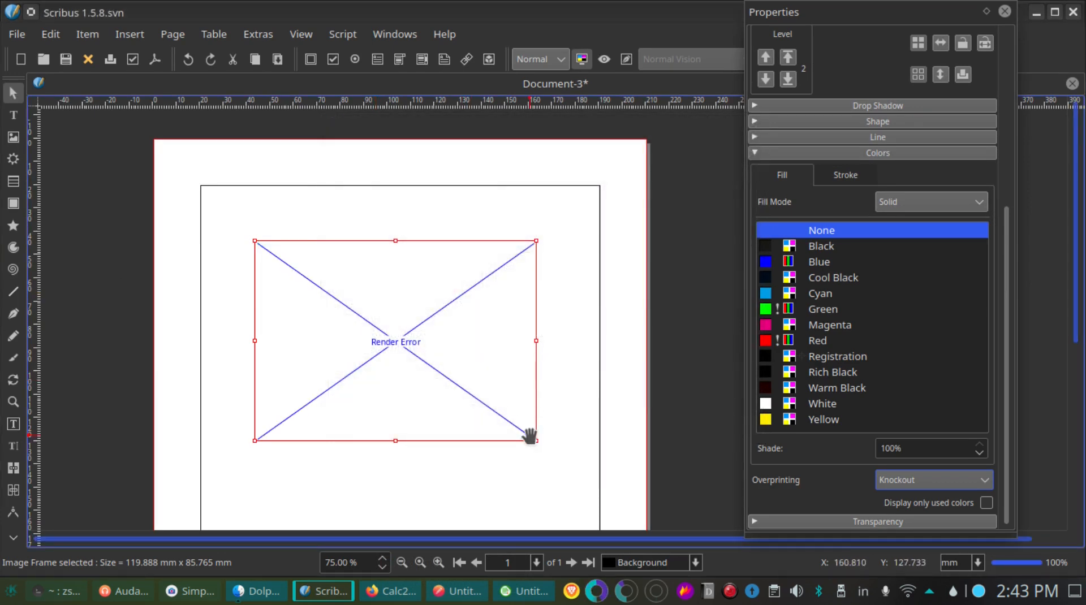
Enlarge the render frame to about 170 × 120 mm across the page margins and set its rendering program to XeLaTeX.
left_click_drag(535, 439, 598, 463)
left_click_drag(254, 241, 198, 184)
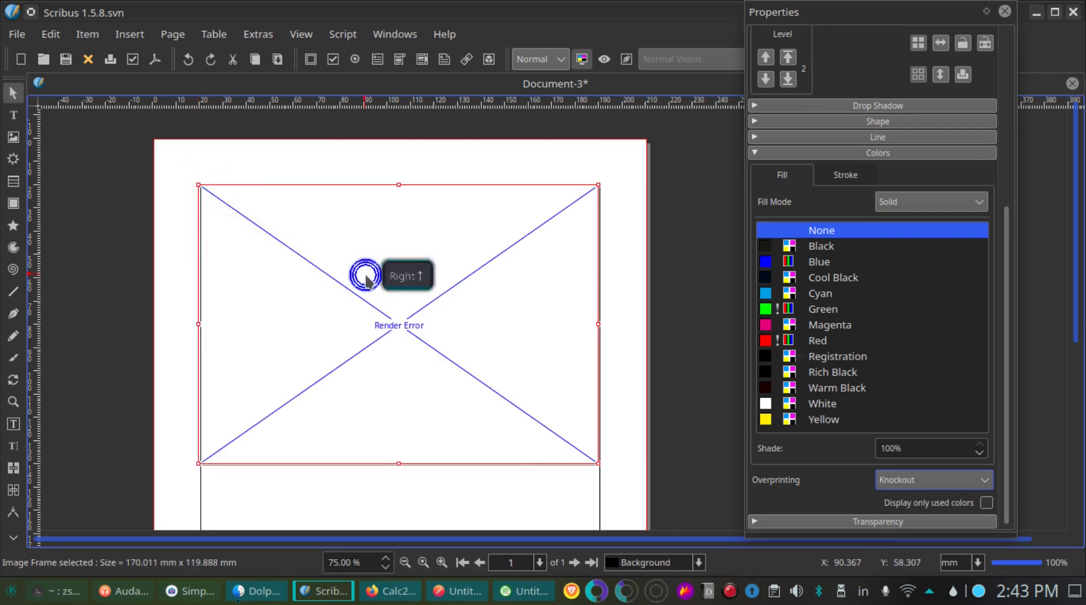
right_click(366, 275)
left_click(419, 334)
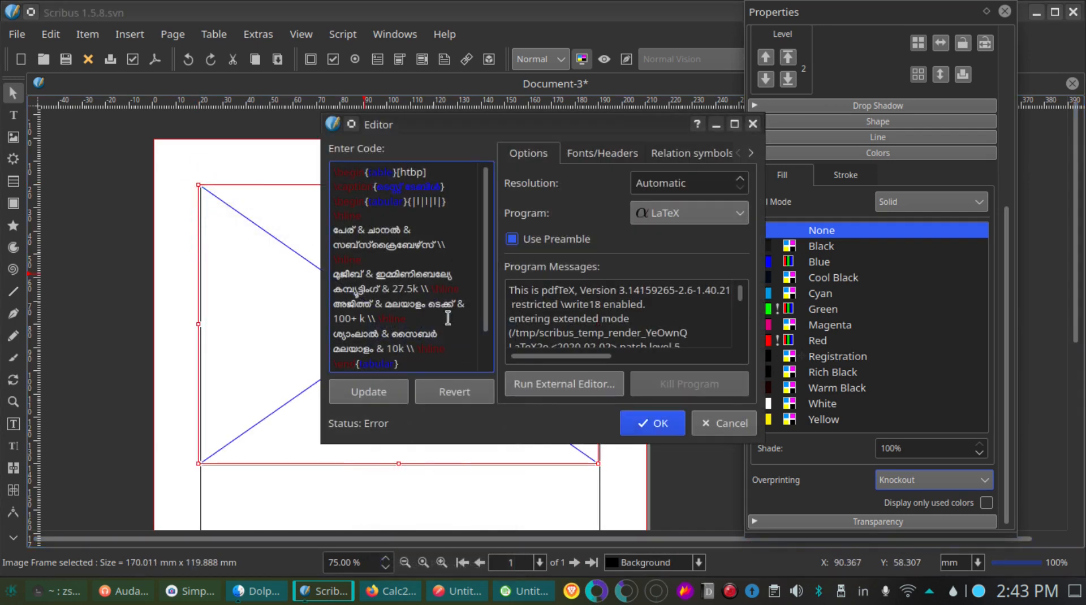
left_click(716, 214)
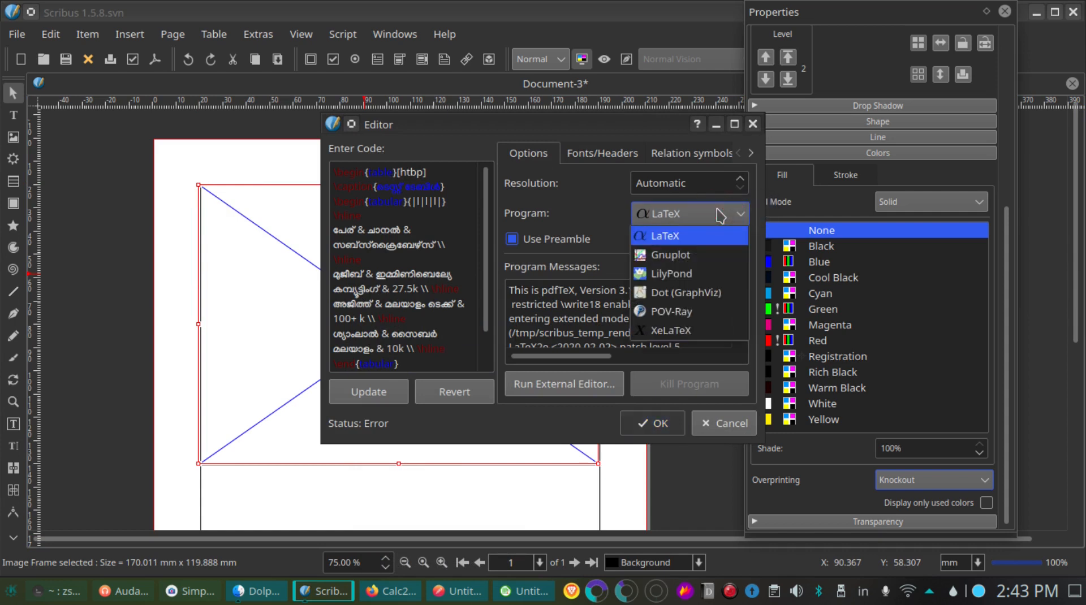
left_click(686, 334)
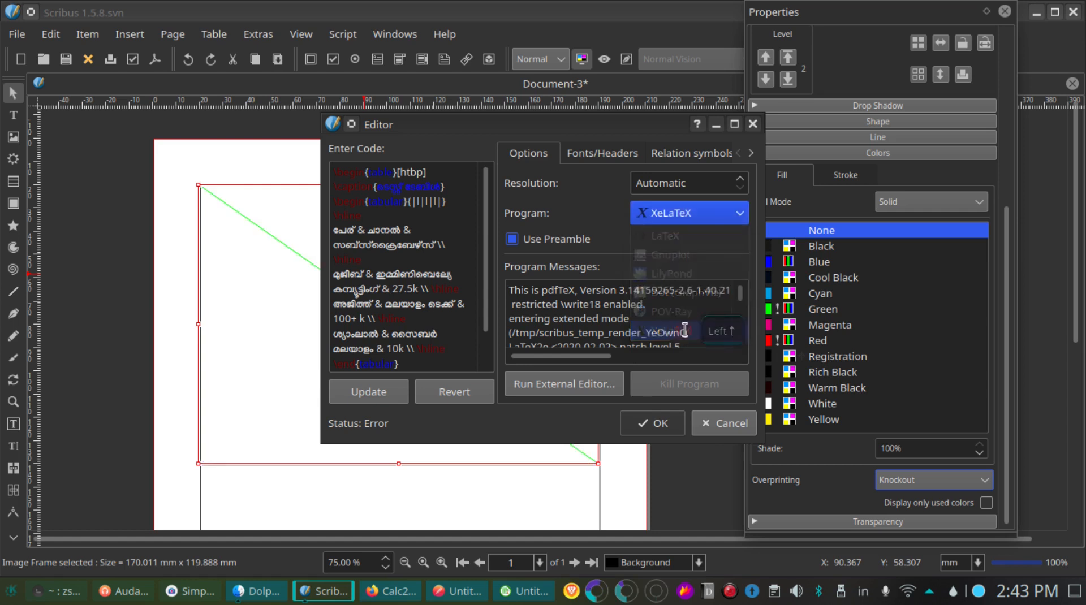
Add the line \setmainfont[Script=Malayalam, HyphenChar="00AD]{Rachana} below the amsmath package in the frame's additional headers.
left_click(611, 158)
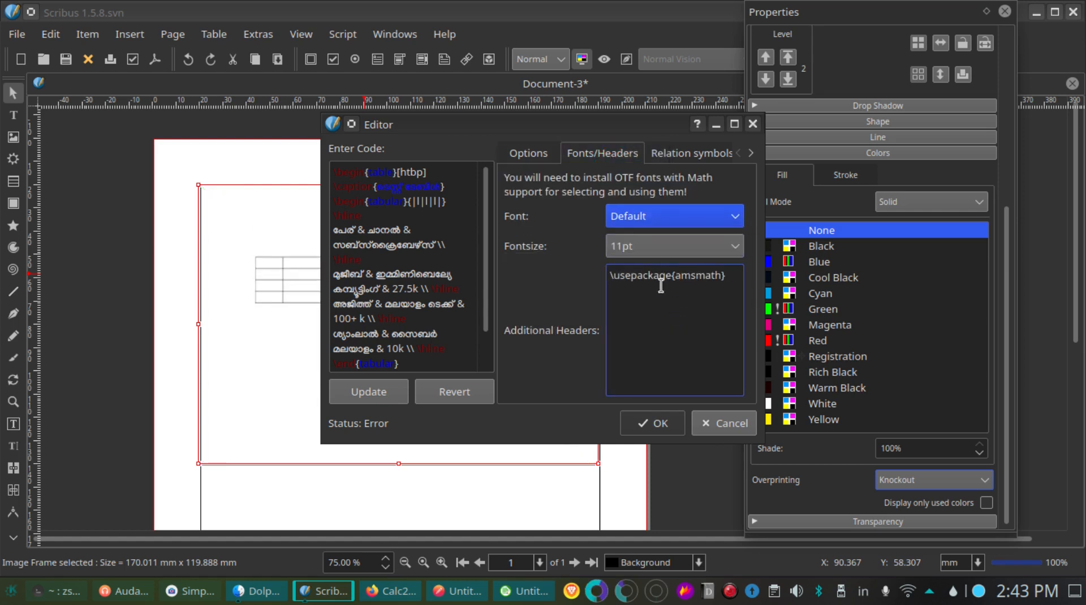
left_click(667, 223)
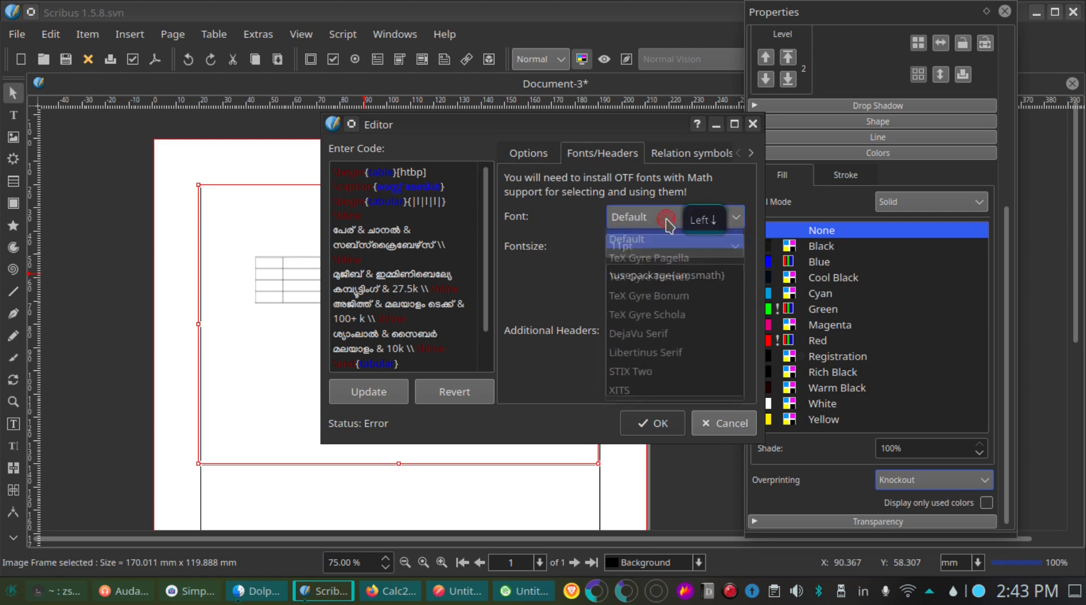
left_click(573, 226)
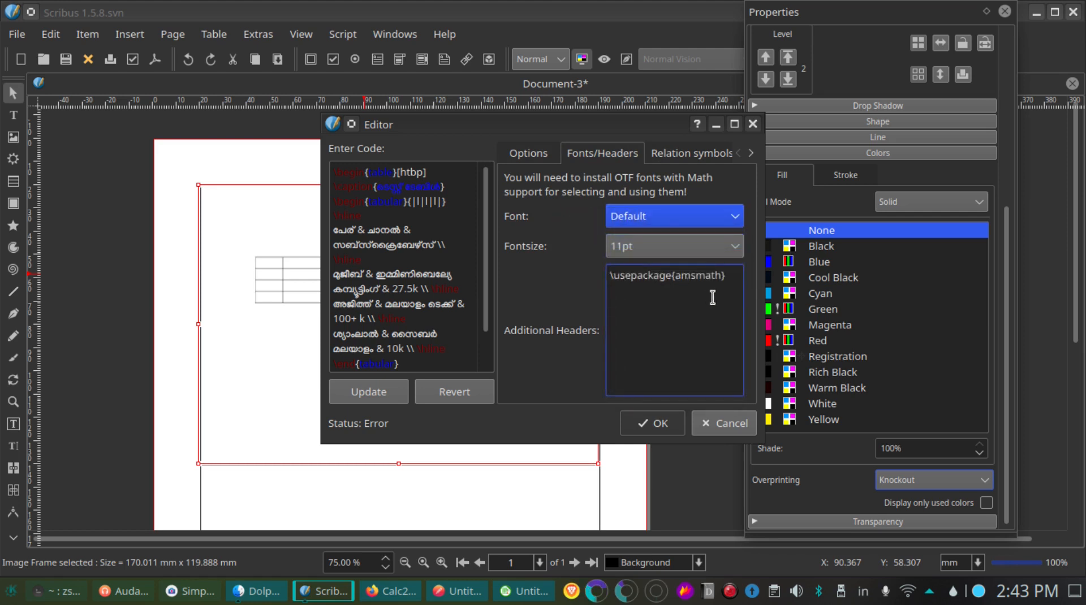
left_click(734, 283)
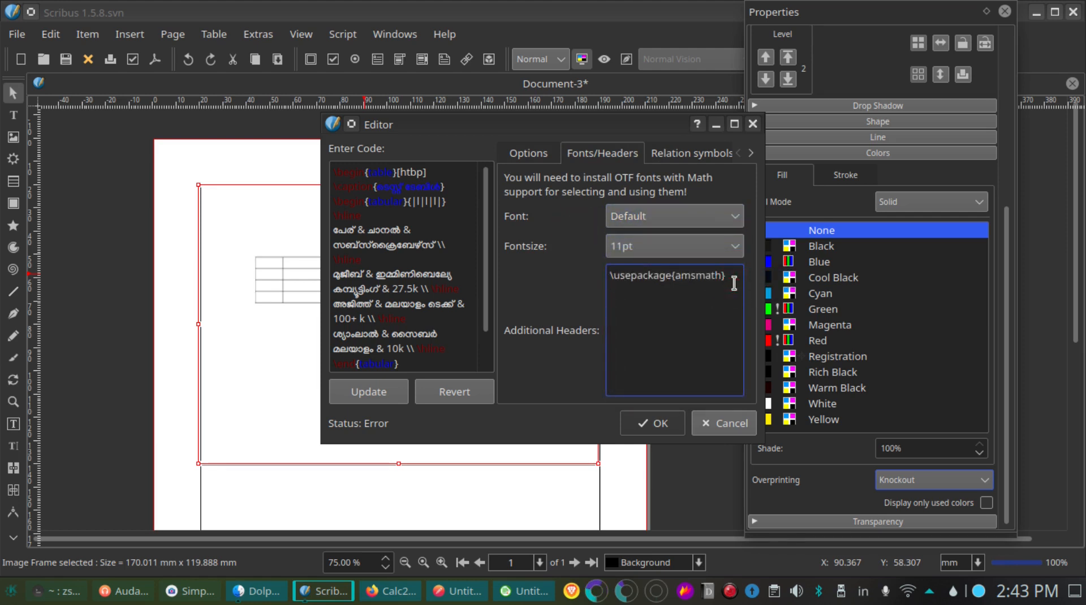
key("super+alt+k")
type("\\us")
key("BackSpace")
key("BackSpace")
key("BackSpace")
type("\\setmainfont[Script=Malayalam, HyphenChar=\"00AD]{Rachana}")
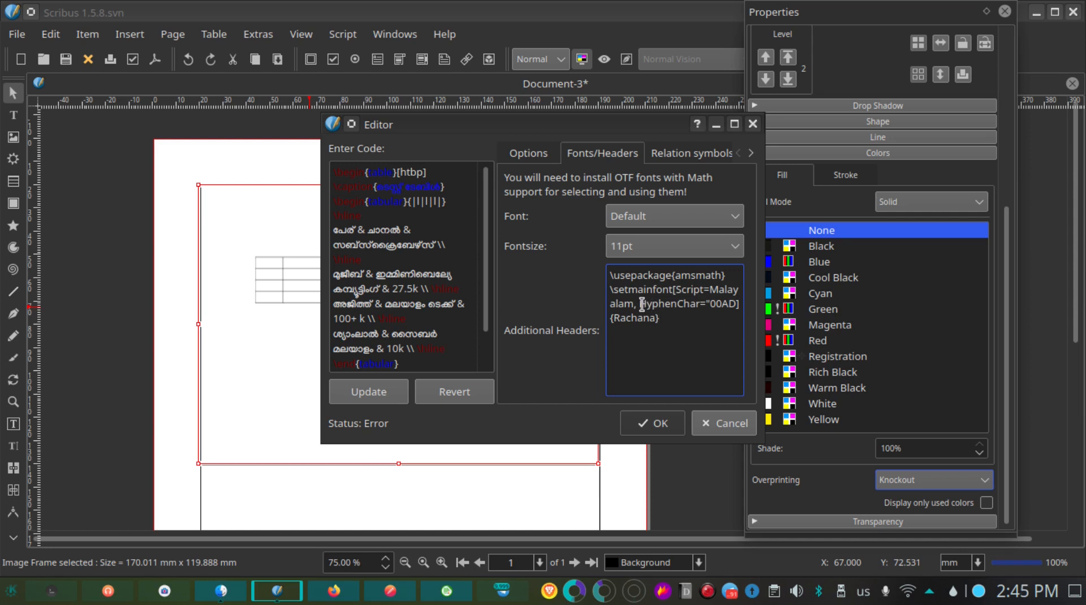
Remove the HyphenChar="00AD option from the \setmainfont line in the additional headers.
left_click_drag(640, 304, 724, 307)
left_click_drag(740, 307, 845, 412)
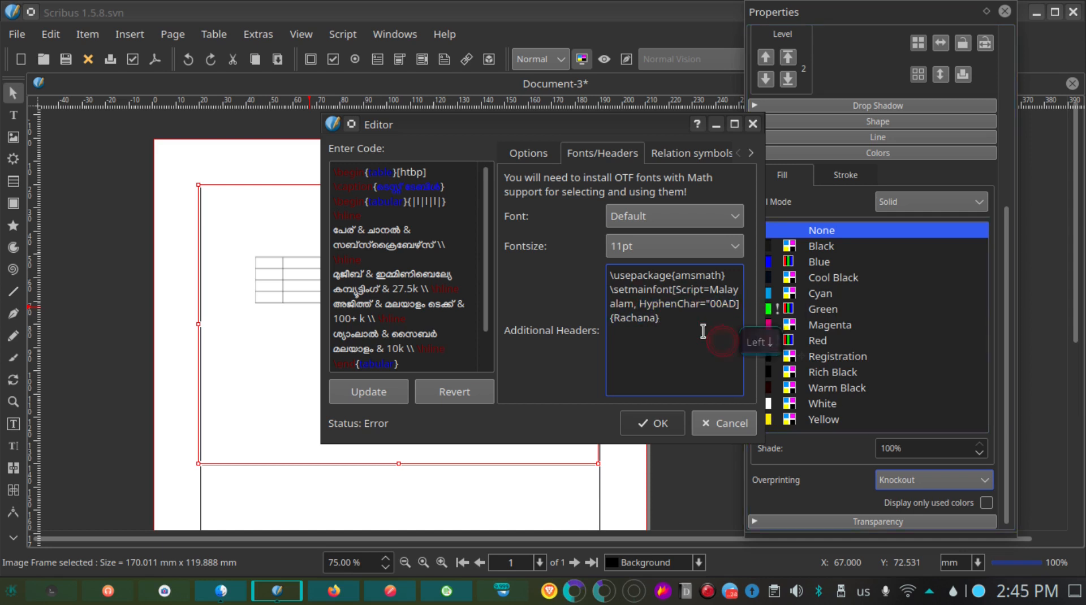
left_click(639, 303)
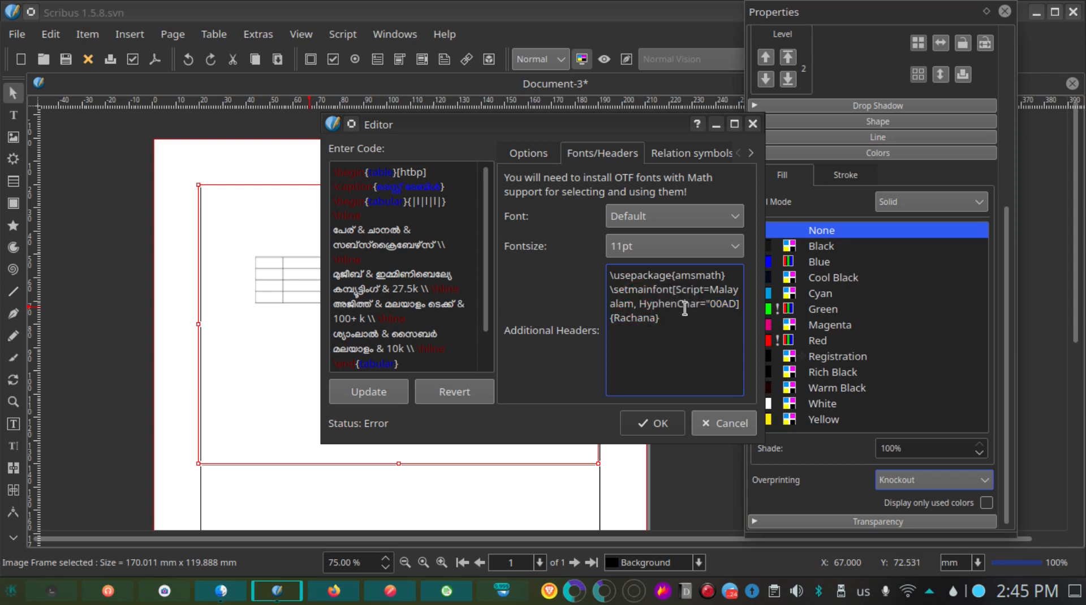
left_click(734, 306, "shift")
key("Delete")
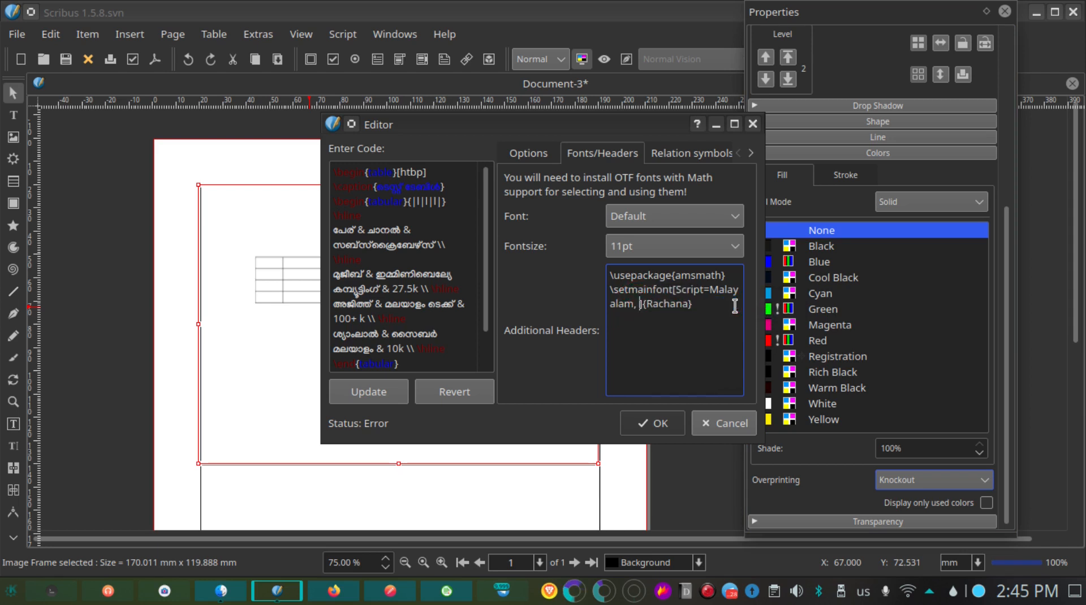
Change the font name in the \setmainfont line of the additional headers to Manjari and accept the editor changes.
double_click(663, 304)
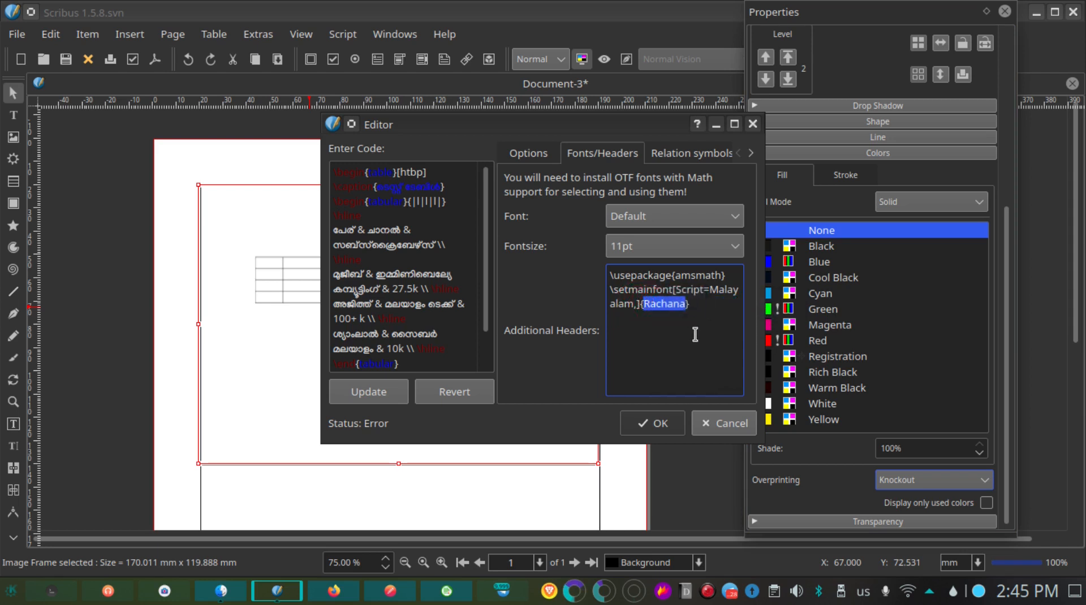
type("Manjari")
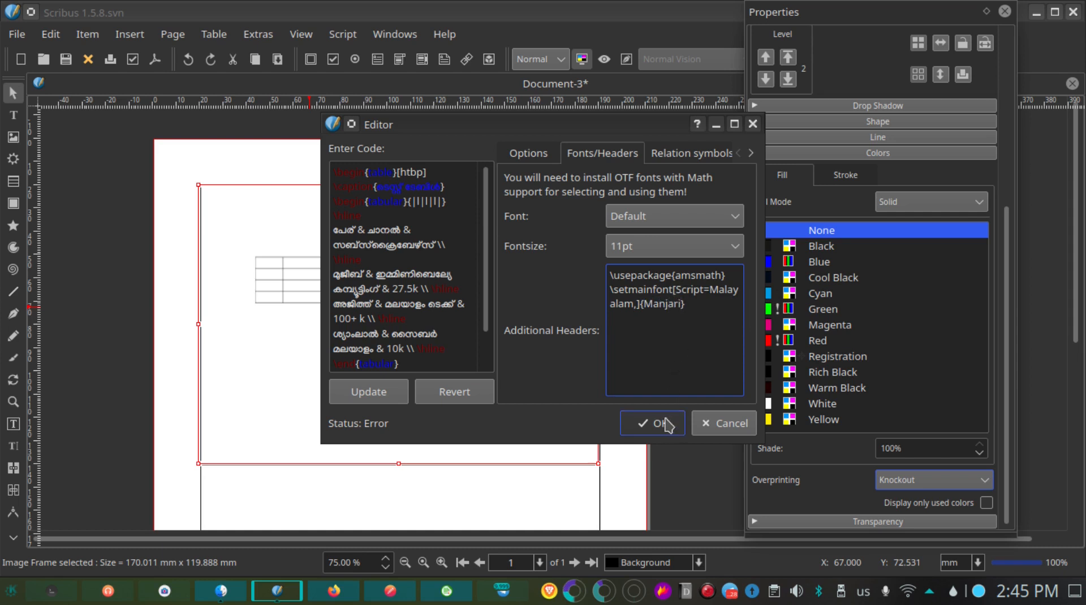
left_click(691, 153)
left_click(617, 154)
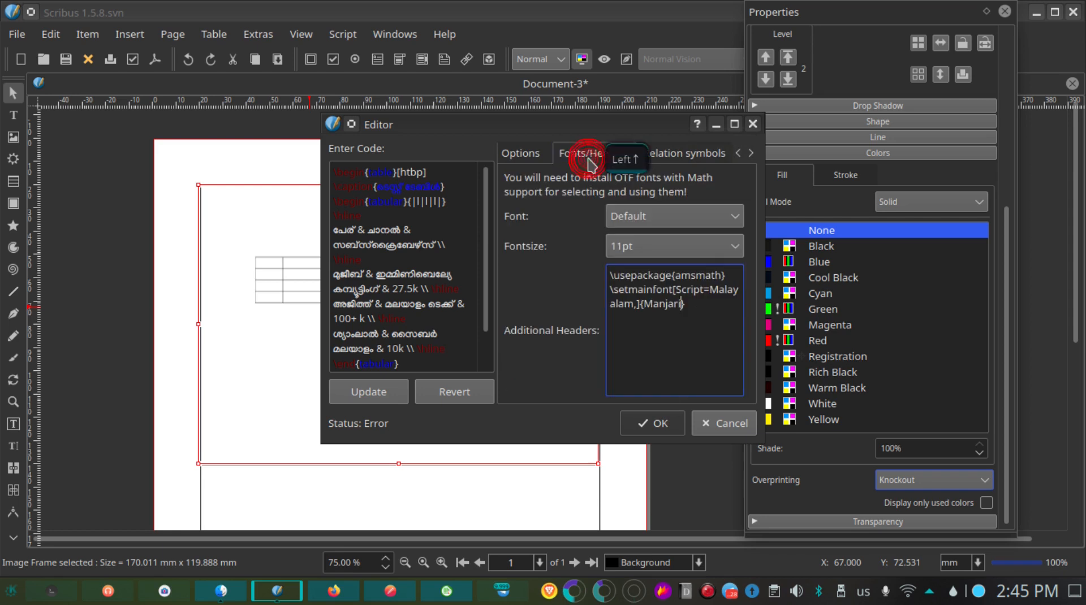
left_click(532, 157)
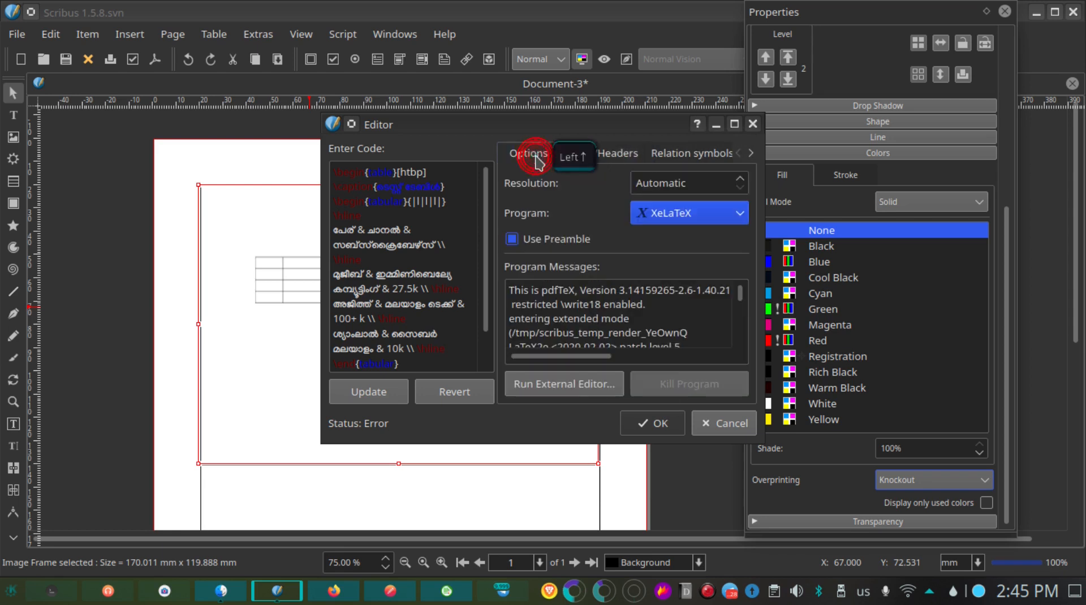
left_click(602, 154)
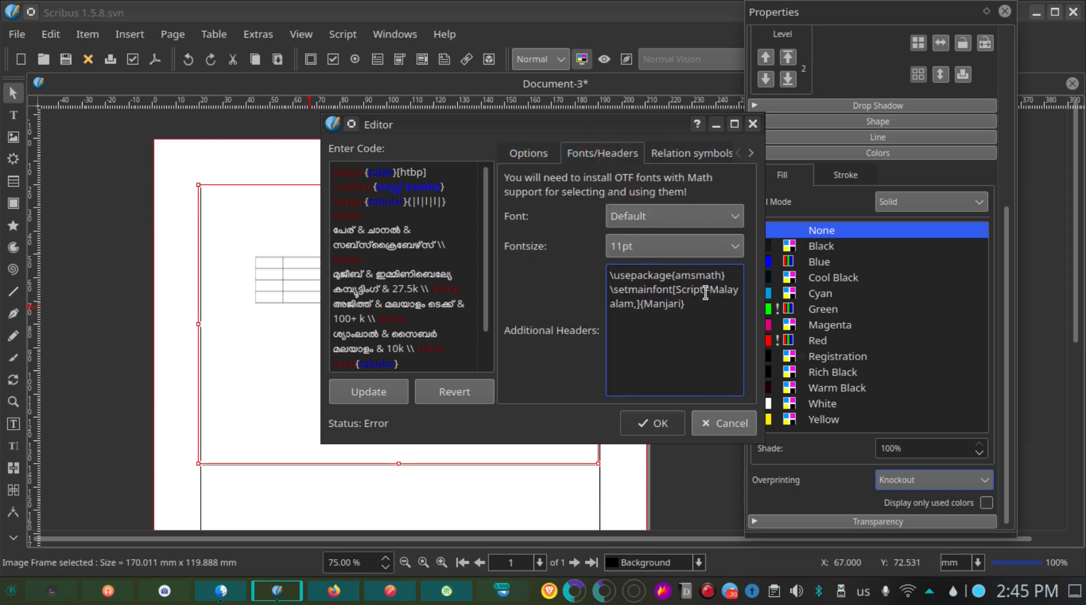
left_click(657, 424)
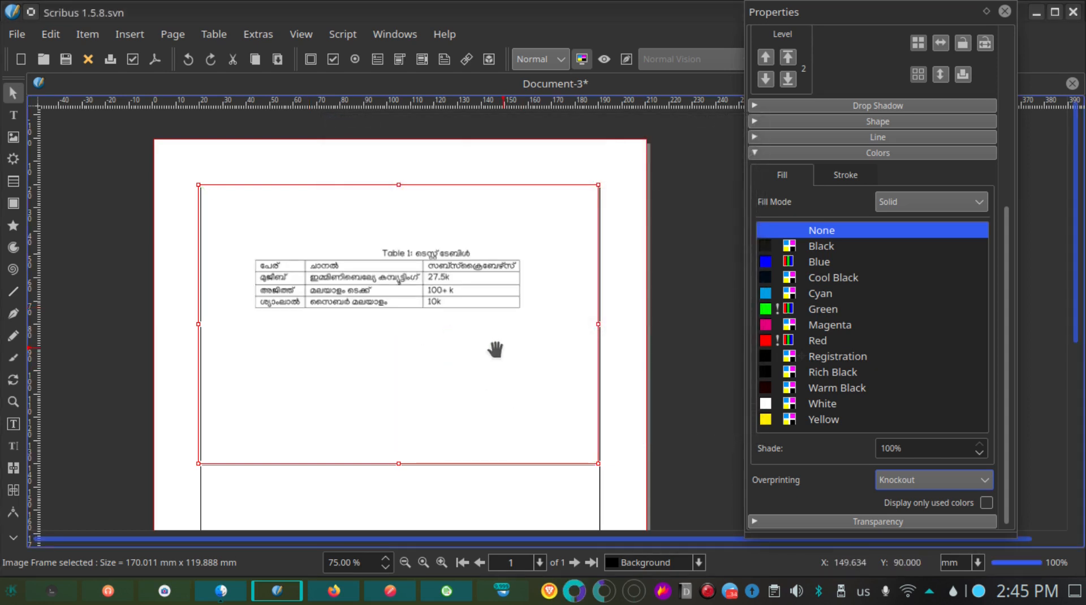
left_click(661, 283)
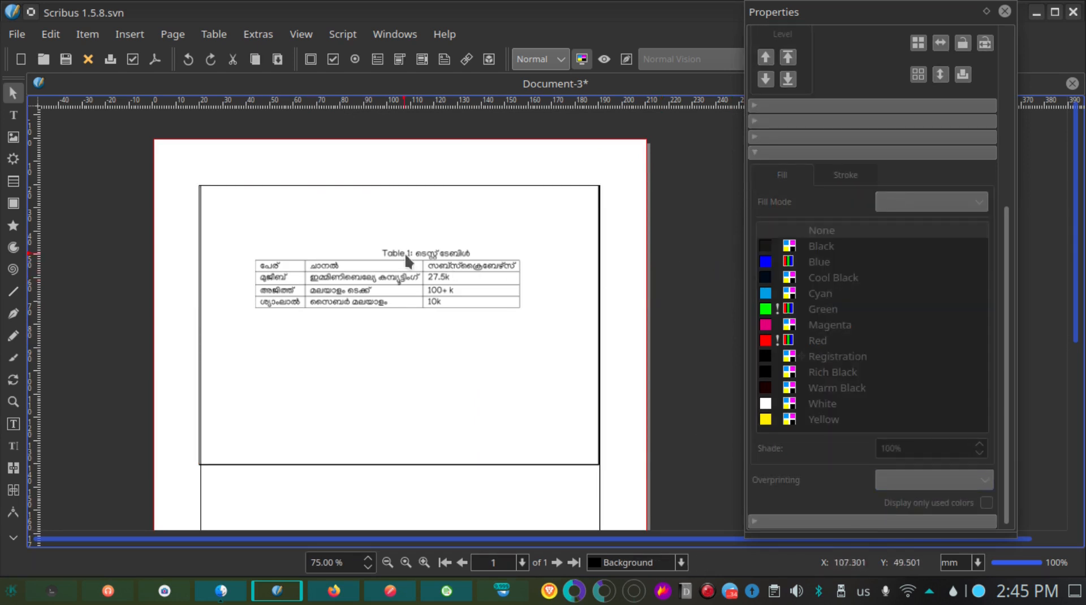
Select the table's render frame and change its preview resolution in its preview settings.
scroll(405, 252, "up", 1)
scroll(405, 253, "down", 1)
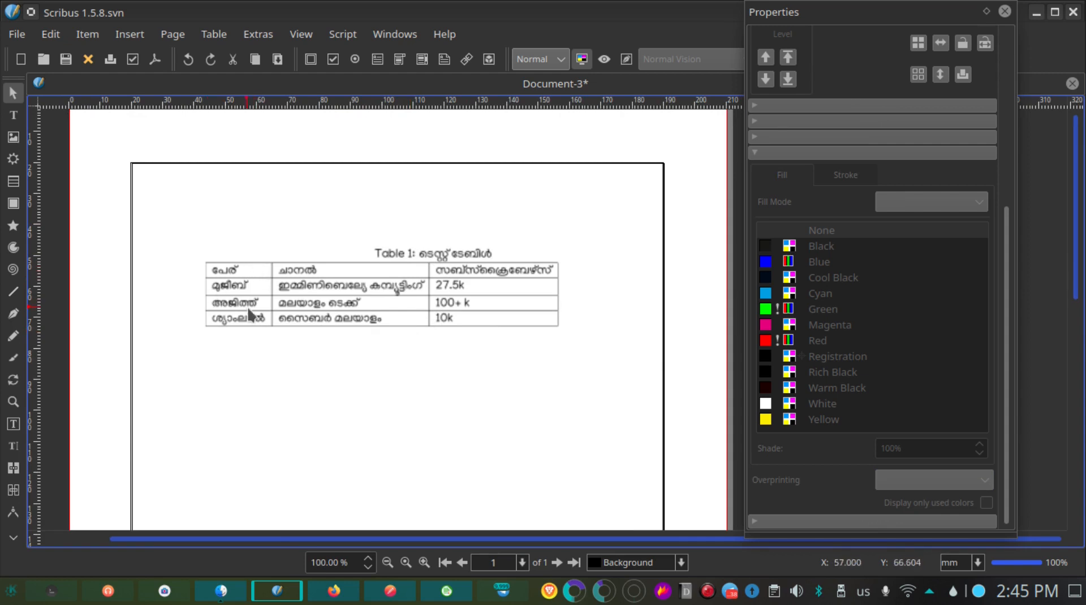
left_click(343, 310)
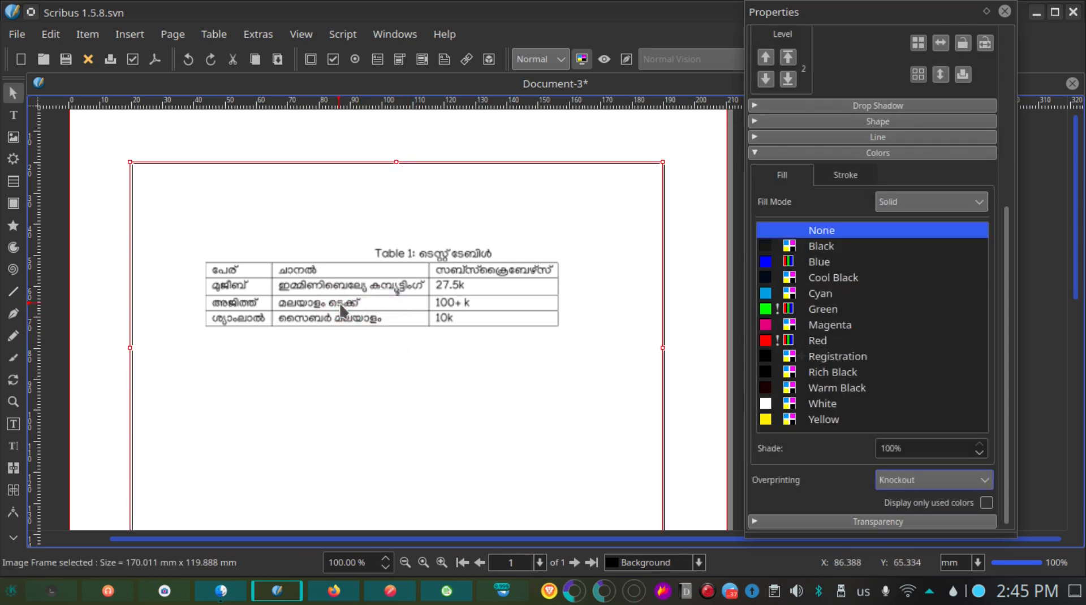
scroll(340, 304, "up", 4)
scroll(340, 304, "down", 4)
scroll(339, 303, "down", 3)
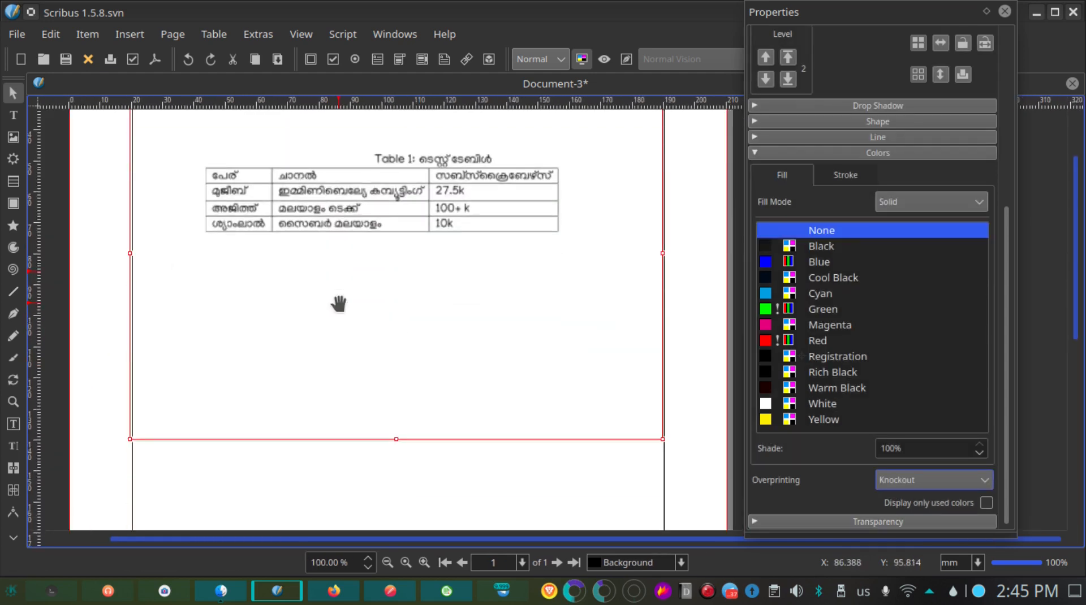
scroll(339, 303, "up", 4)
right_click(340, 303)
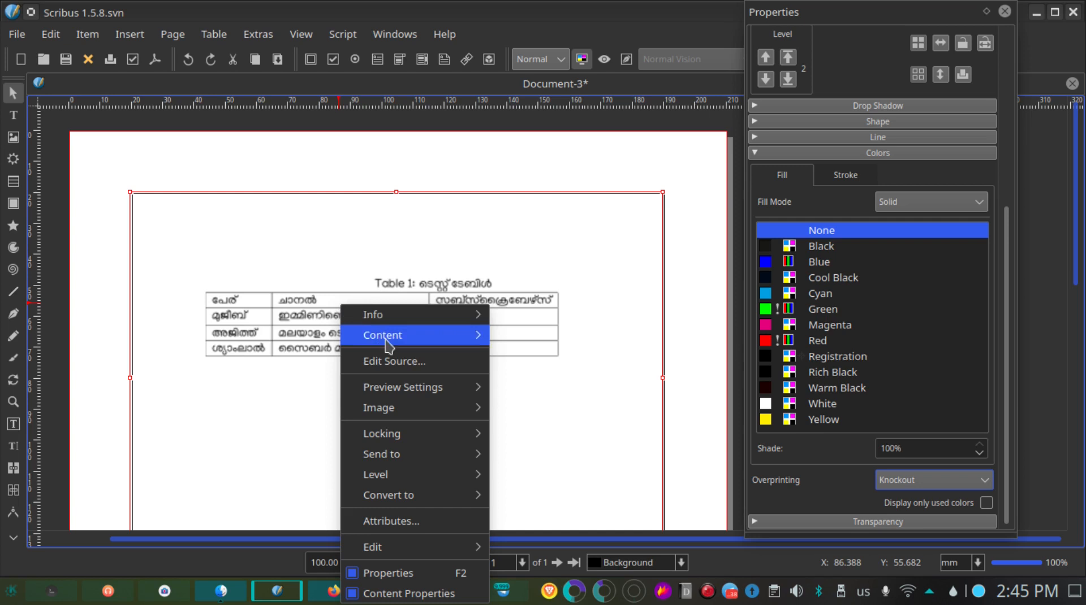
mouse_move(426, 409)
mouse_move(467, 390)
left_click(537, 414)
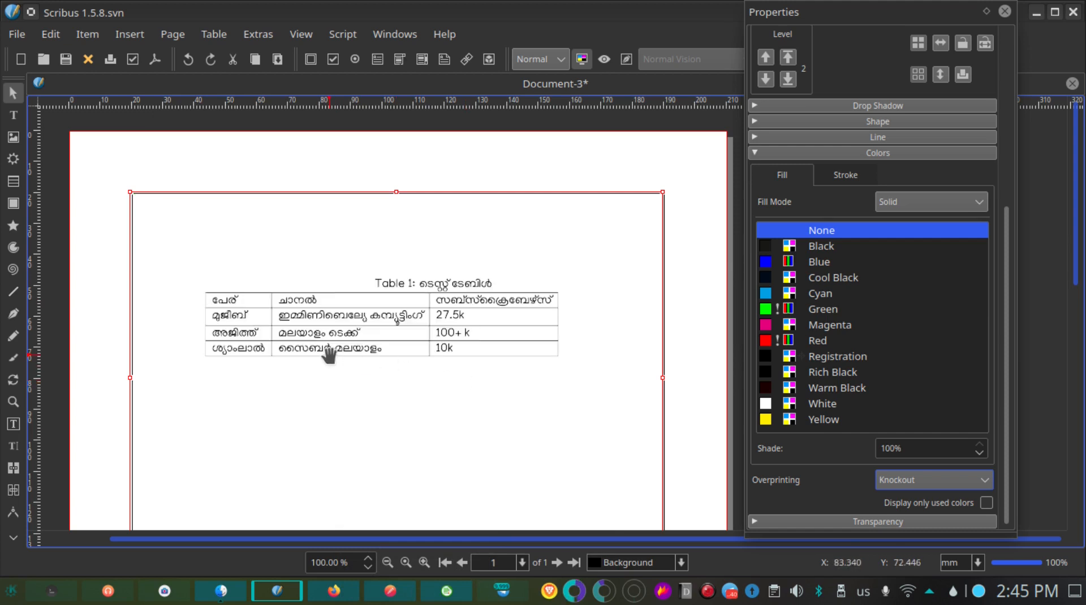
Examine the rendered Malayalam table's lettering and cell borders at high magnification.
scroll(296, 352, "up", 5, "ctrl")
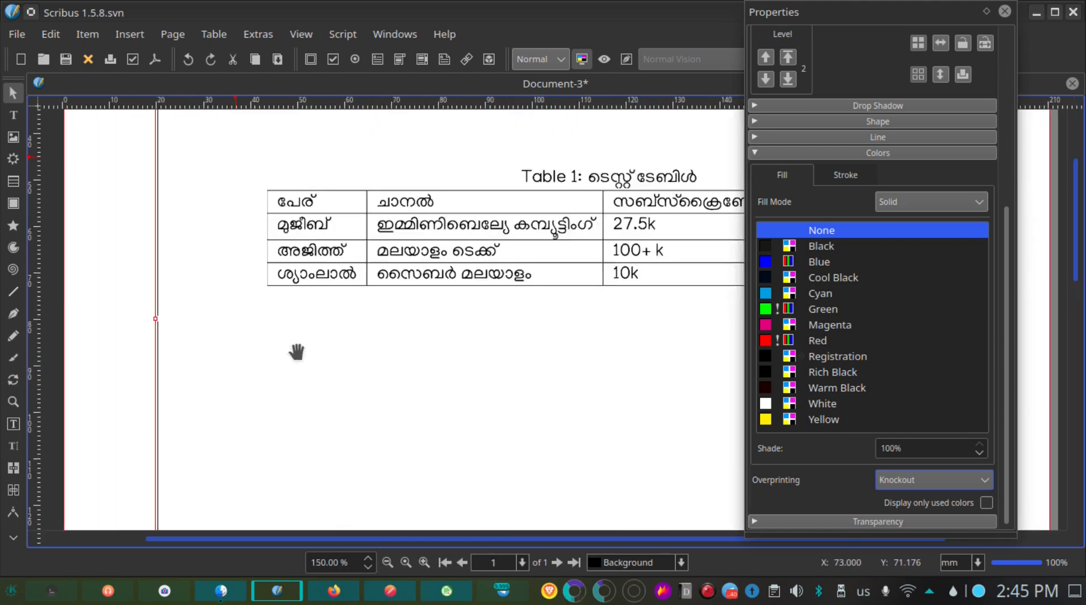
scroll(296, 352, "up", 5)
scroll(296, 352, "down", 4)
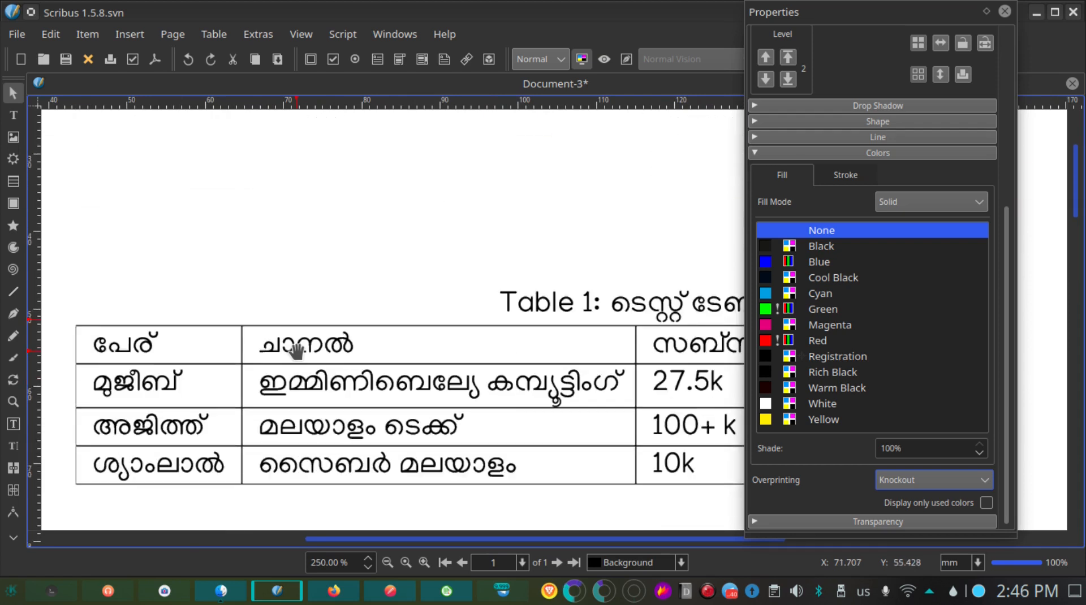
scroll(296, 352, "up", 1, "ctrl")
scroll(295, 352, "up", 1, "ctrl")
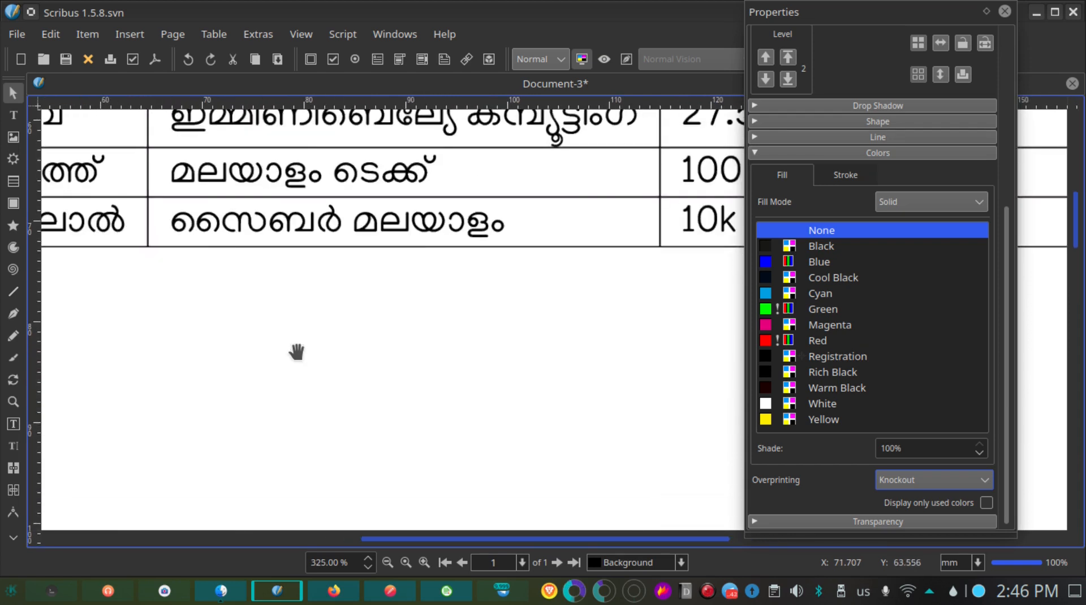
scroll(296, 352, "up", 5)
scroll(364, 307, "down", 4, "ctrl")
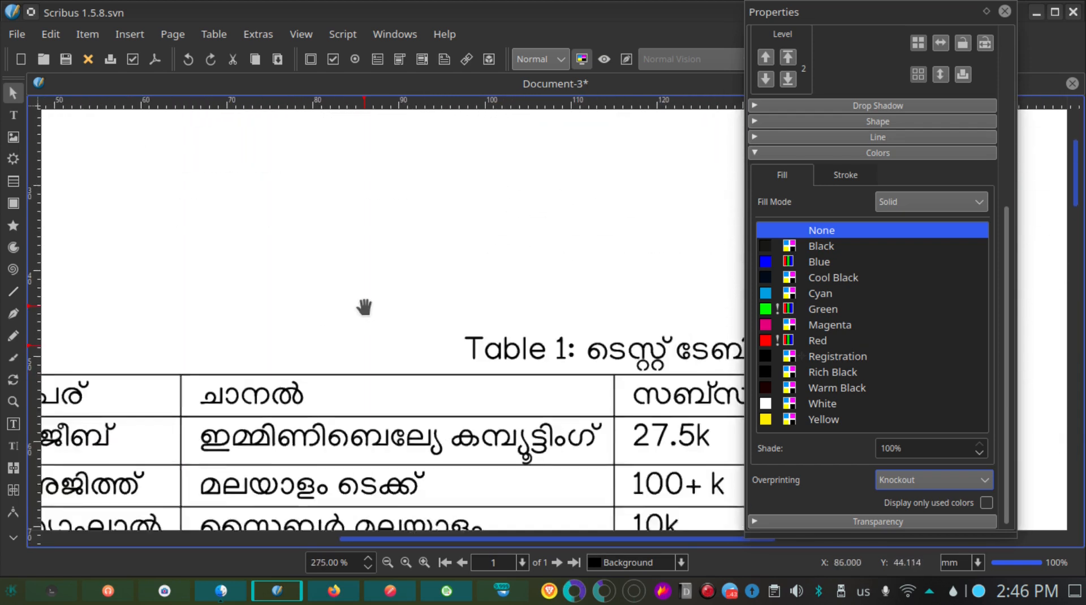
scroll(364, 307, "down", 3)
scroll(363, 308, "down", 2, "ctrl")
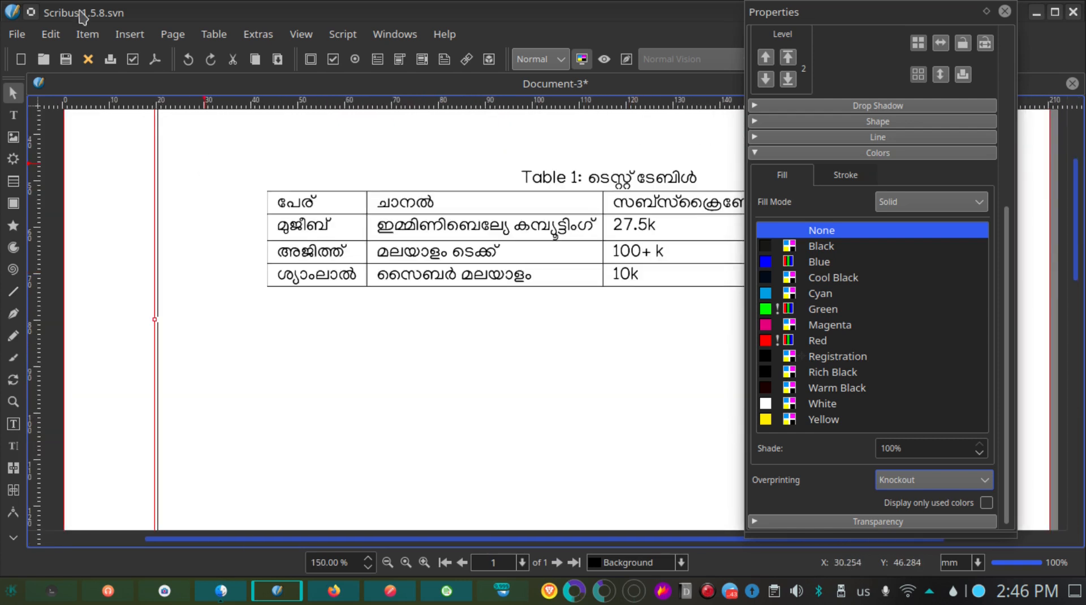
Check the XeLaTeX render frame configuration and the forced resolution in the External Tools preferences.
left_click(13, 35)
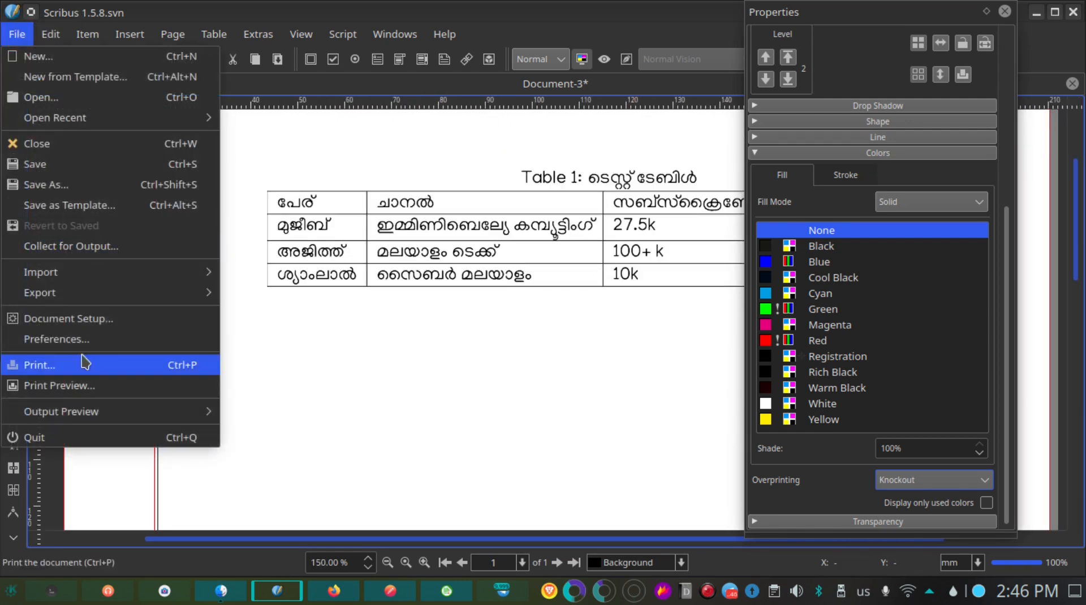
key("Escape")
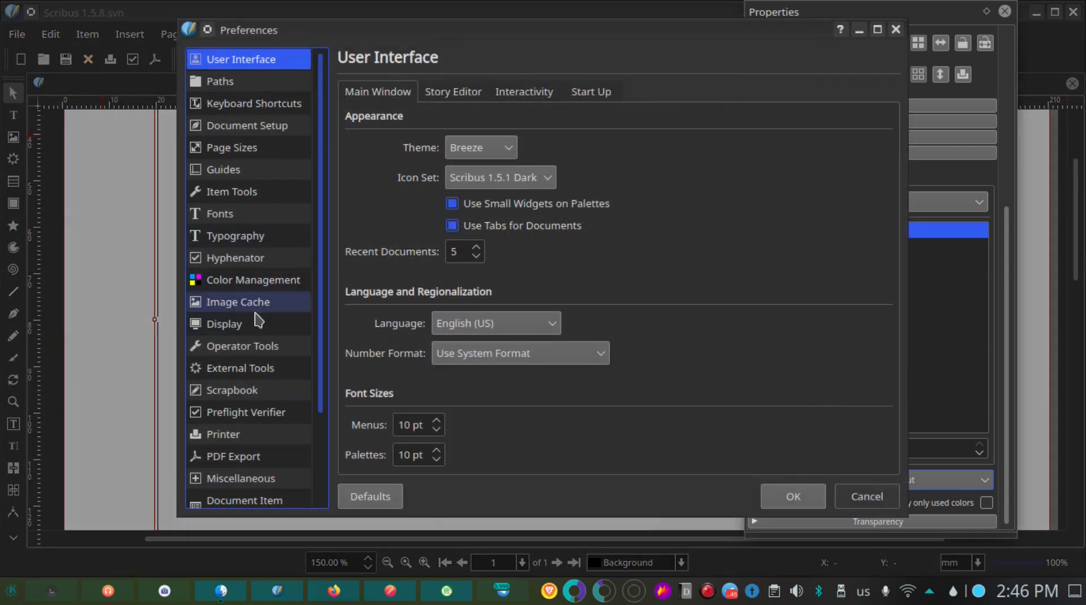
left_click(254, 368)
scroll(437, 366, "down", 5)
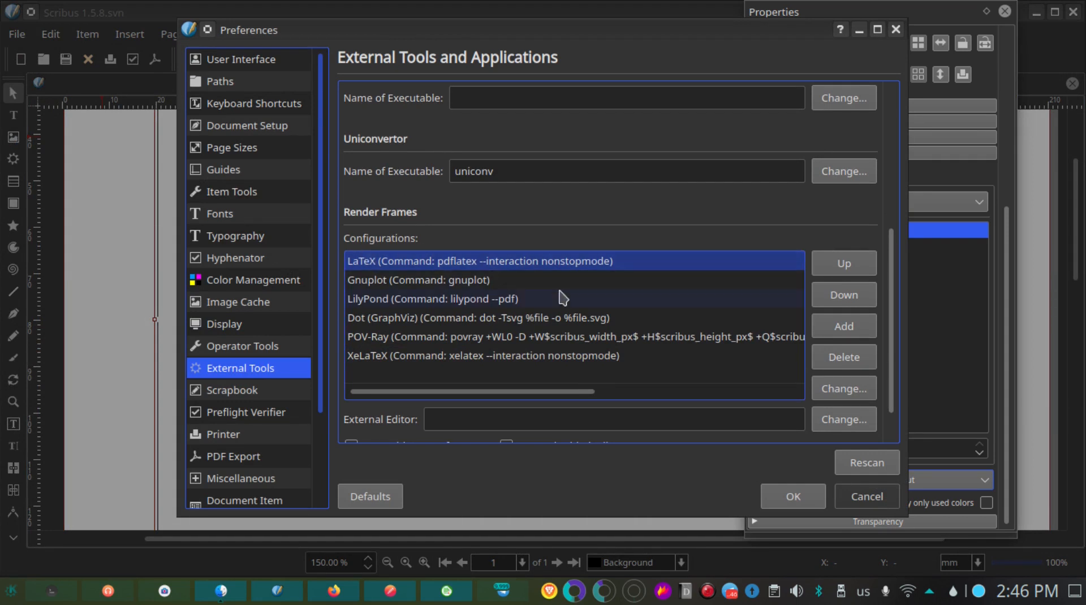
scroll(560, 297, "down", 1)
left_click(464, 310)
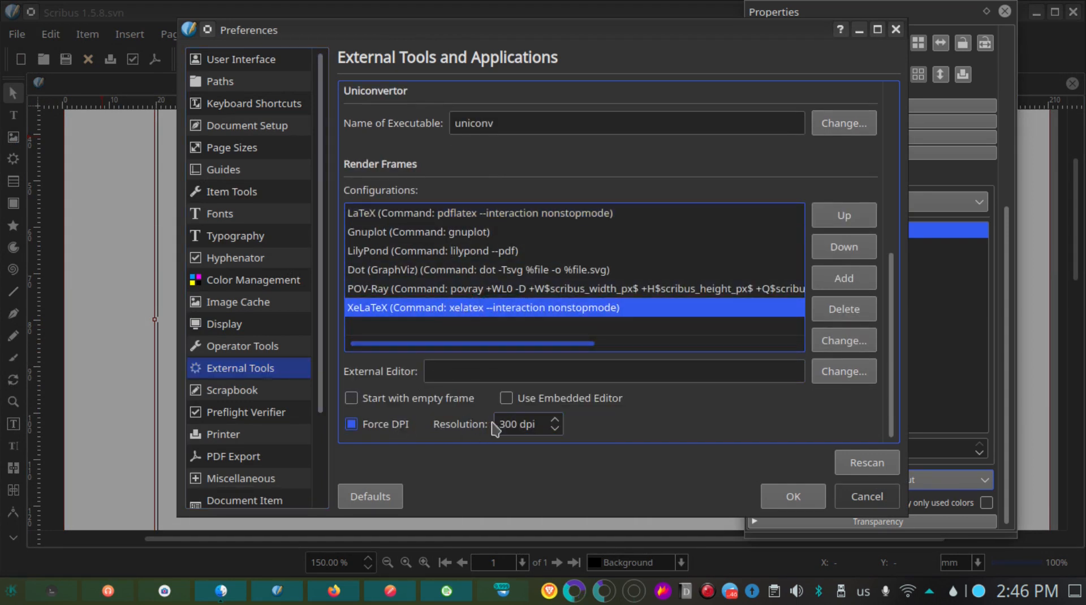
left_click(535, 424)
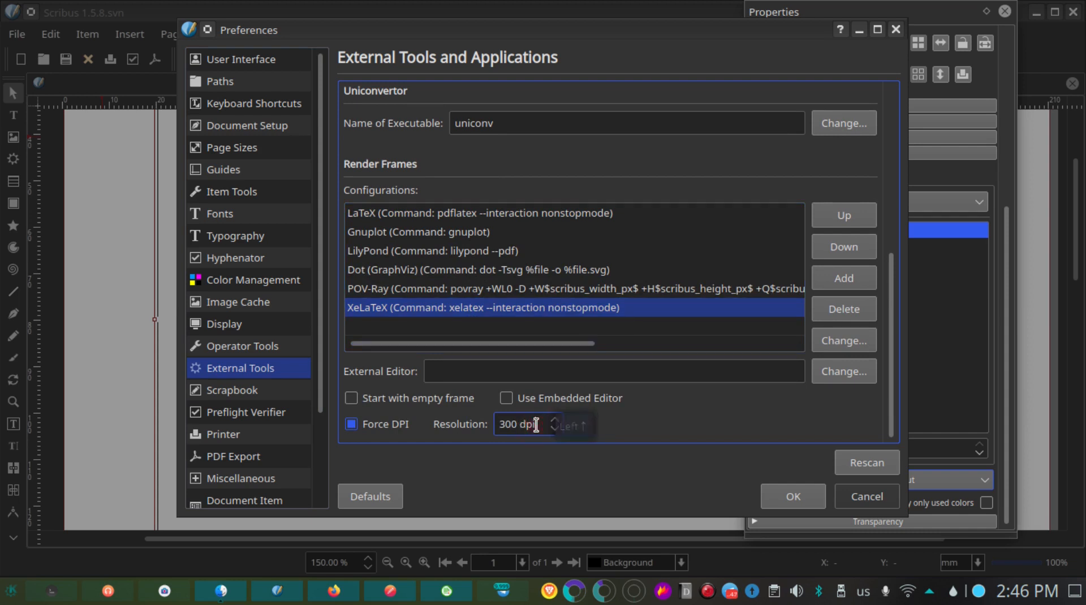
left_click(505, 426)
left_click(790, 496)
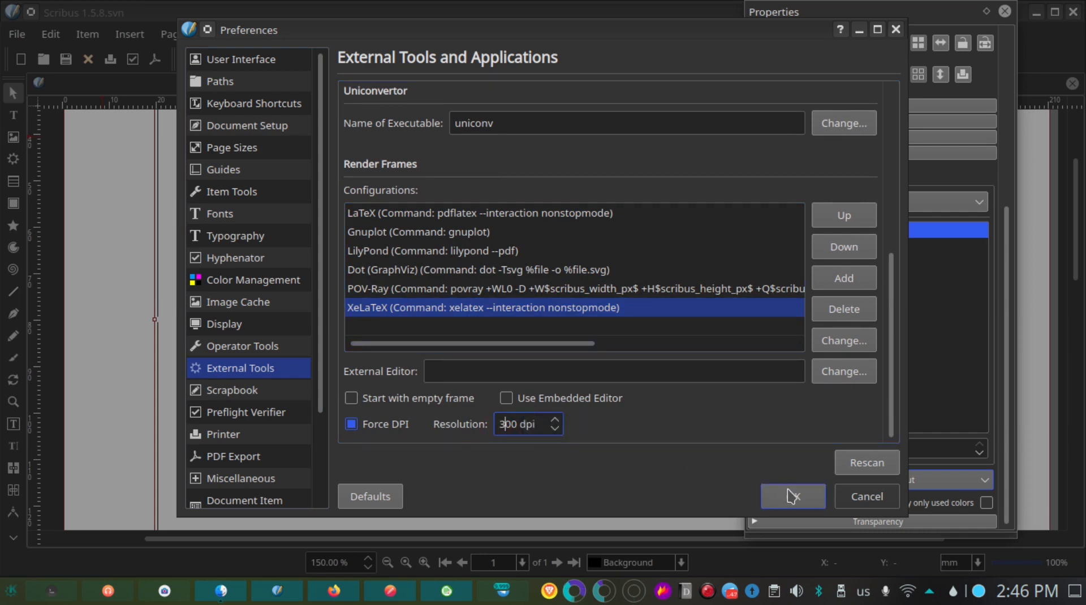
Export the document to PDF as Document-3.pdf in the Pictures folder.
left_click(507, 356)
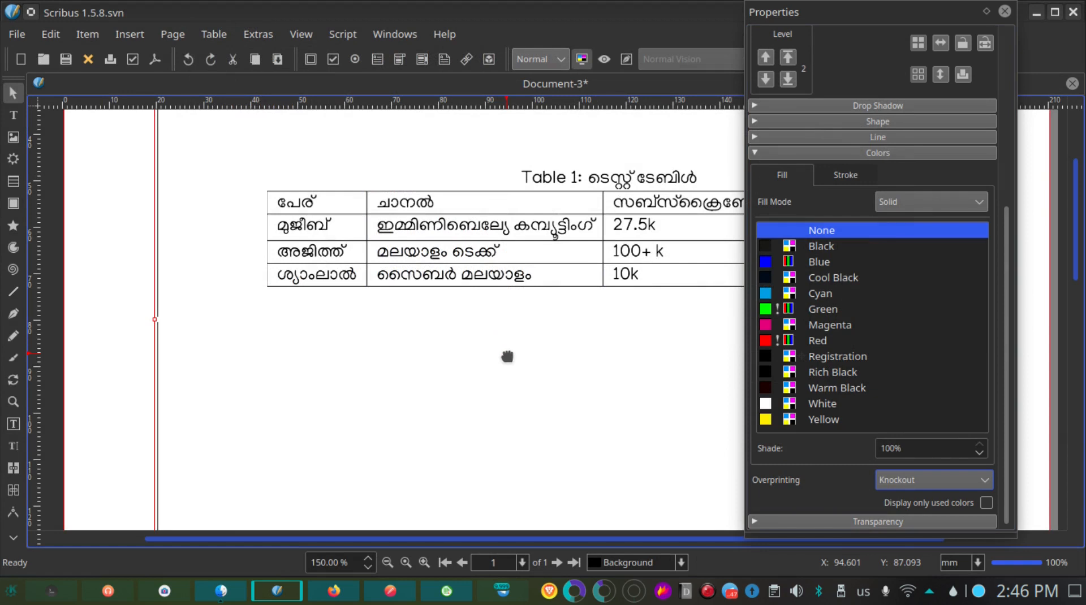
scroll(601, 247, "up", 1)
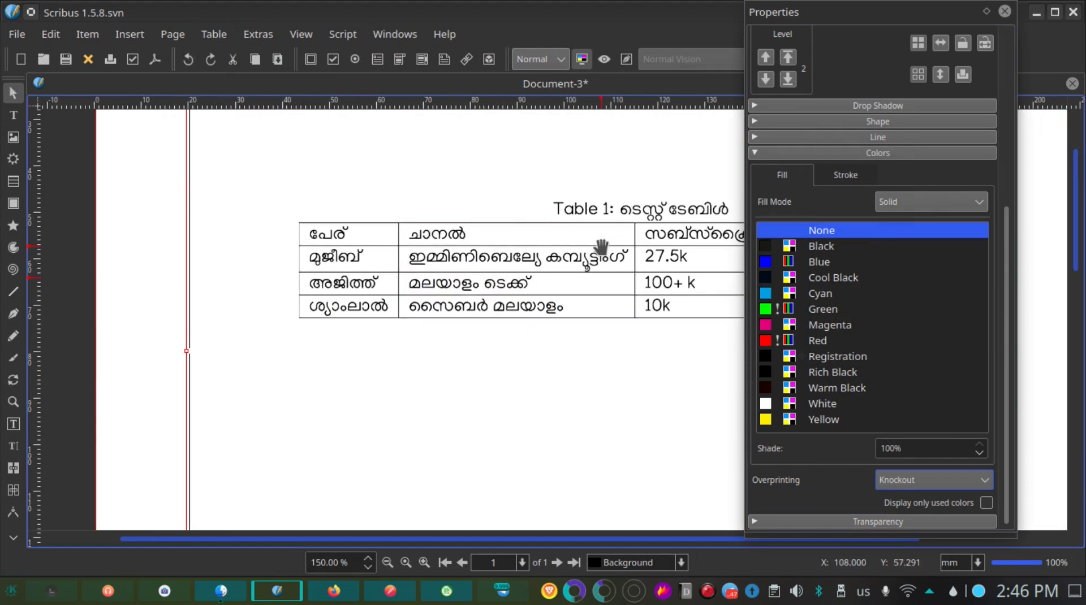
scroll(601, 247, "down", 1)
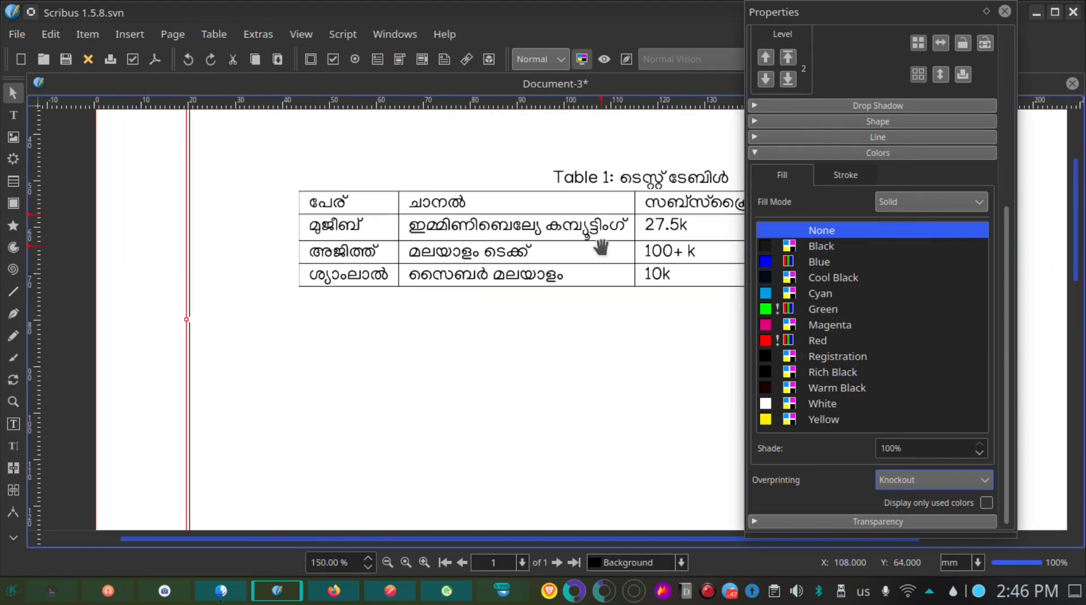
left_click(156, 60)
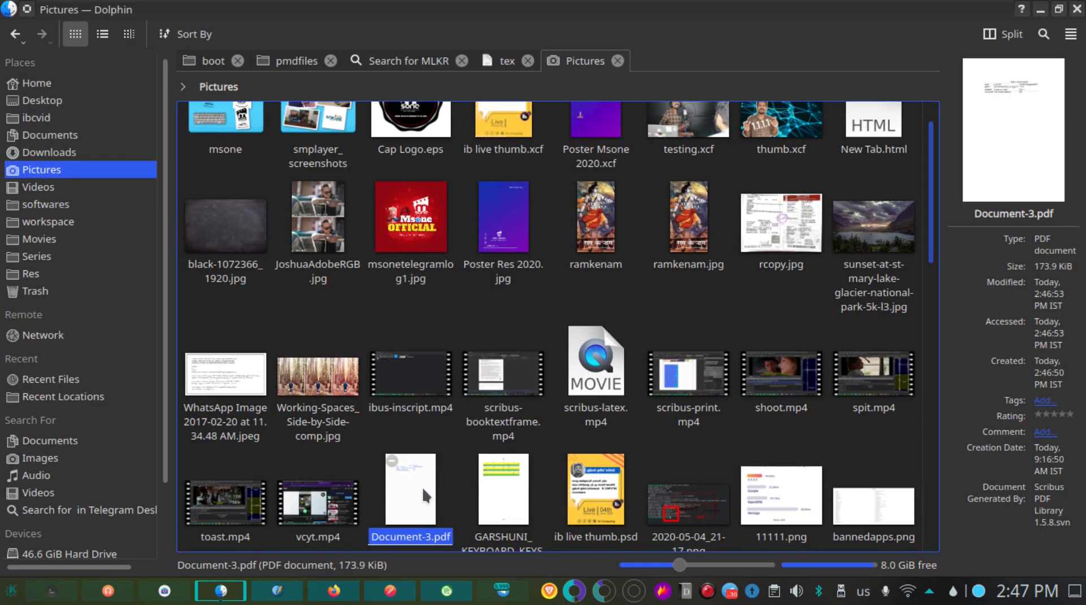
Open Document-3.pdf in Okular and examine the table's text and lines up close and on the whole page.
left_click(422, 489)
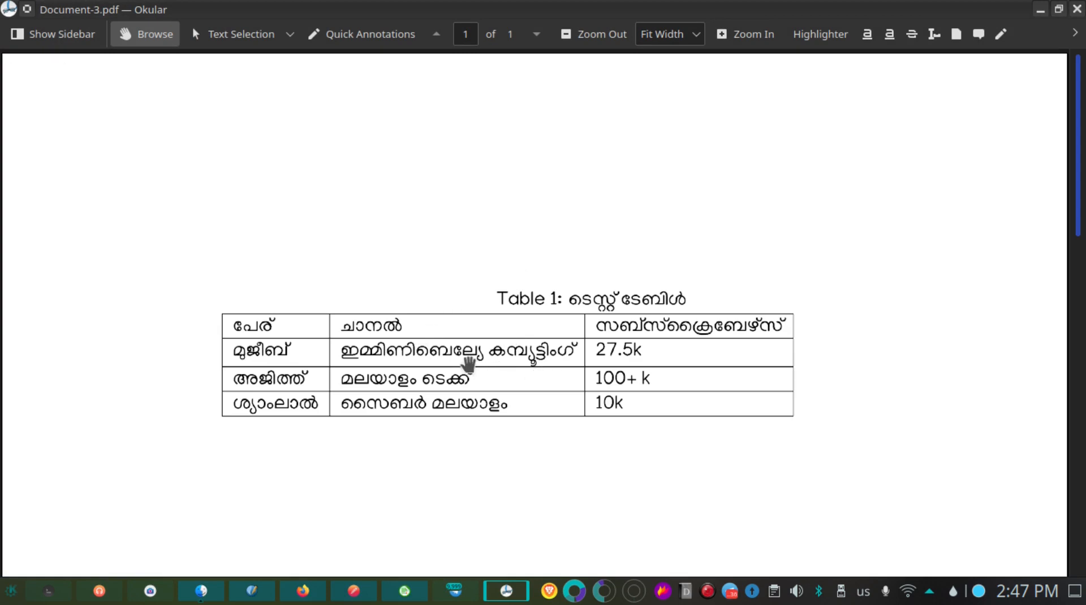
scroll(468, 364, "up", 5)
scroll(468, 365, "down", 5)
scroll(698, 386, "up", 4)
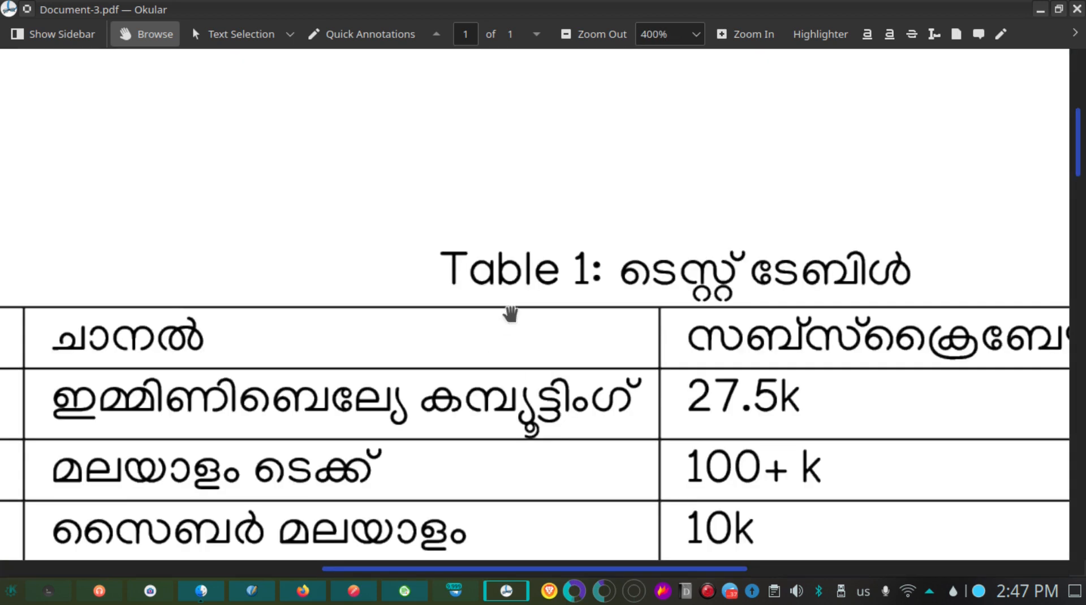
scroll(509, 310, "down", 1)
scroll(510, 314, "down", 3)
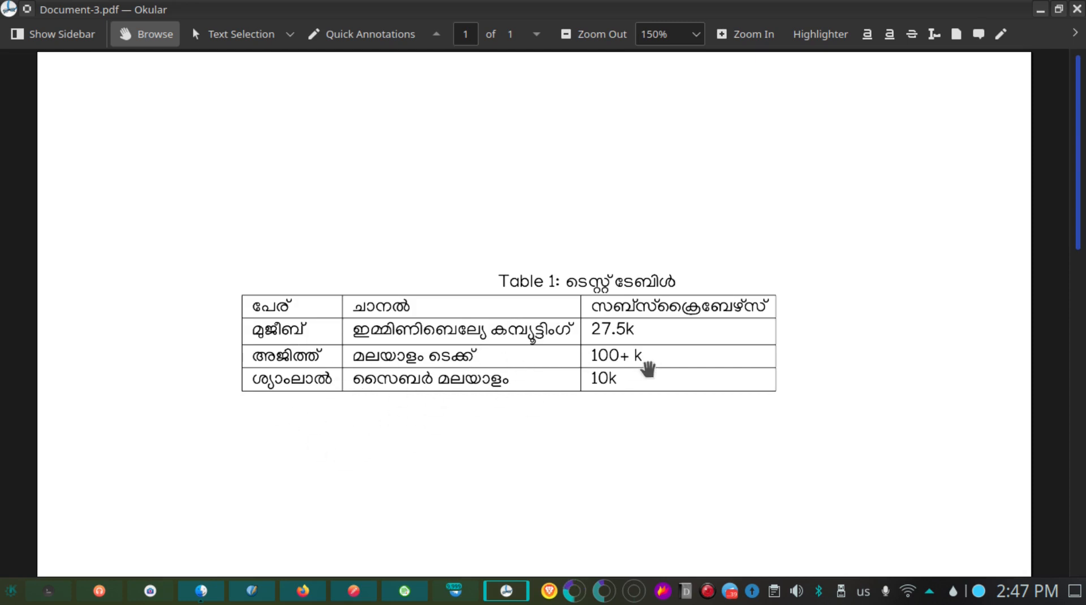
scroll(647, 369, "down", 5)
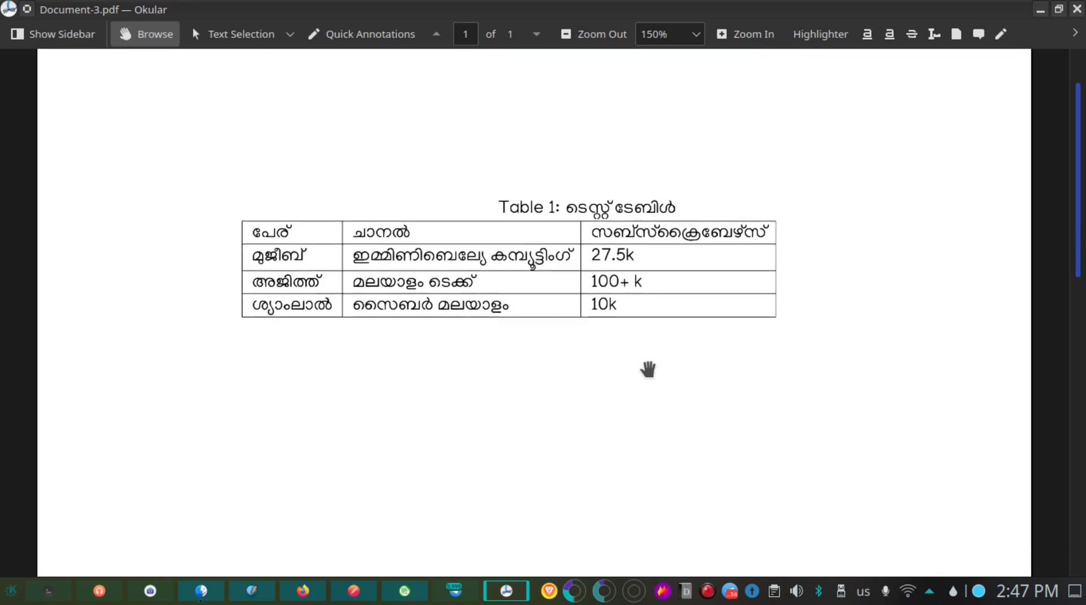
scroll(648, 369, "up", 3)
Switch back to Scribus and deselect the table's render frame.
key("alt+Tab")
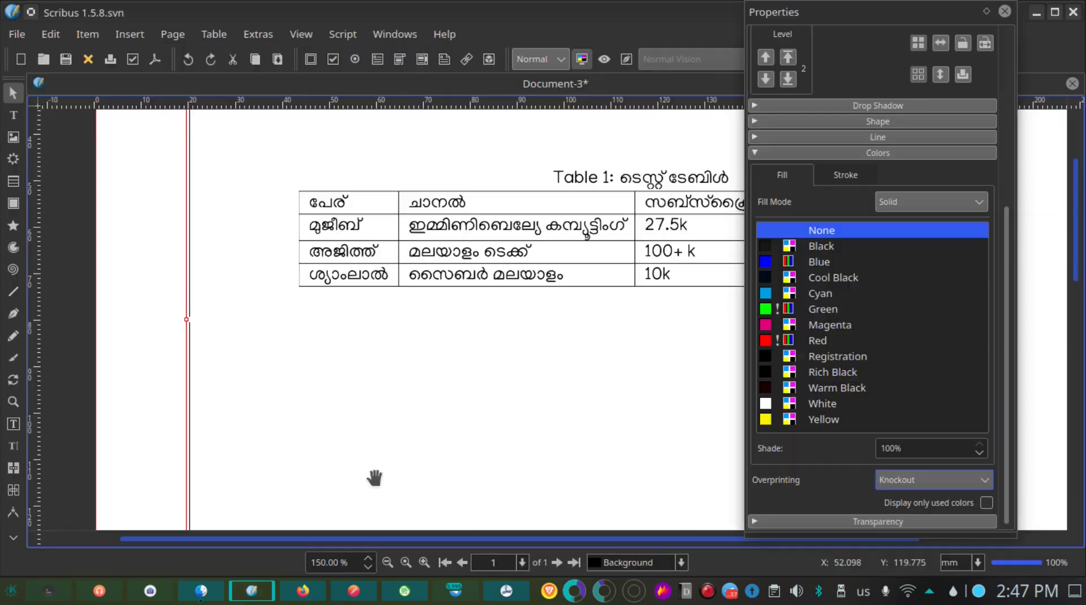
scroll(474, 312, "down", 1)
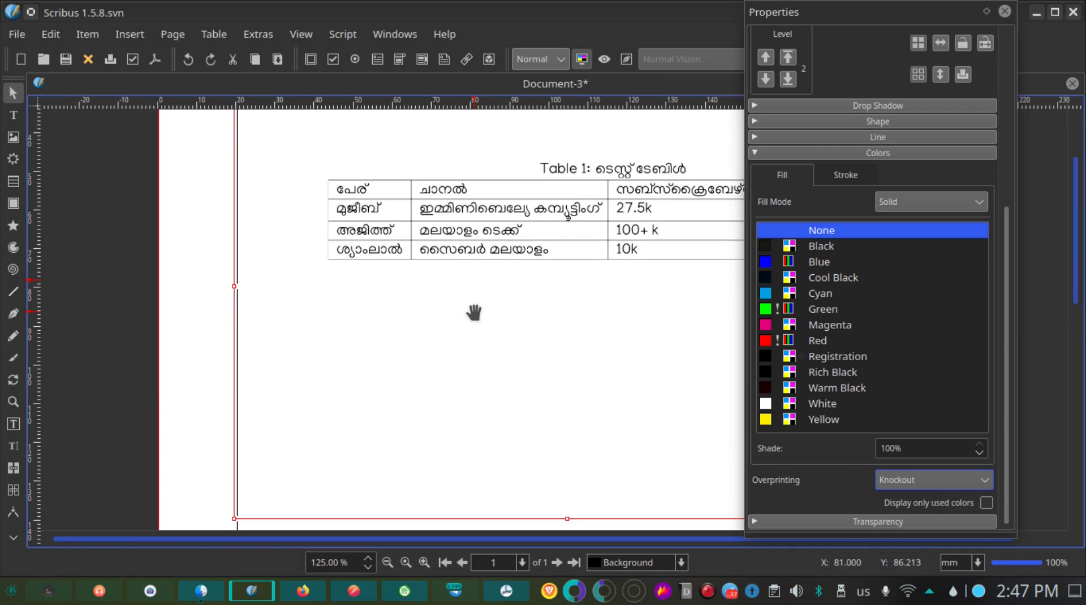
scroll(473, 312, "down", 1)
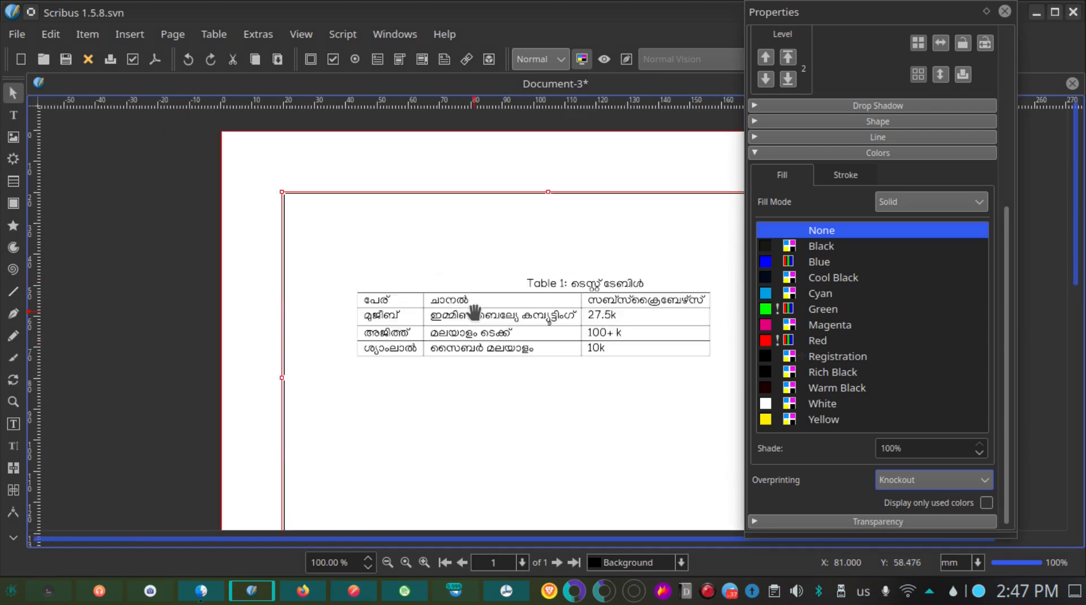
left_click(284, 163)
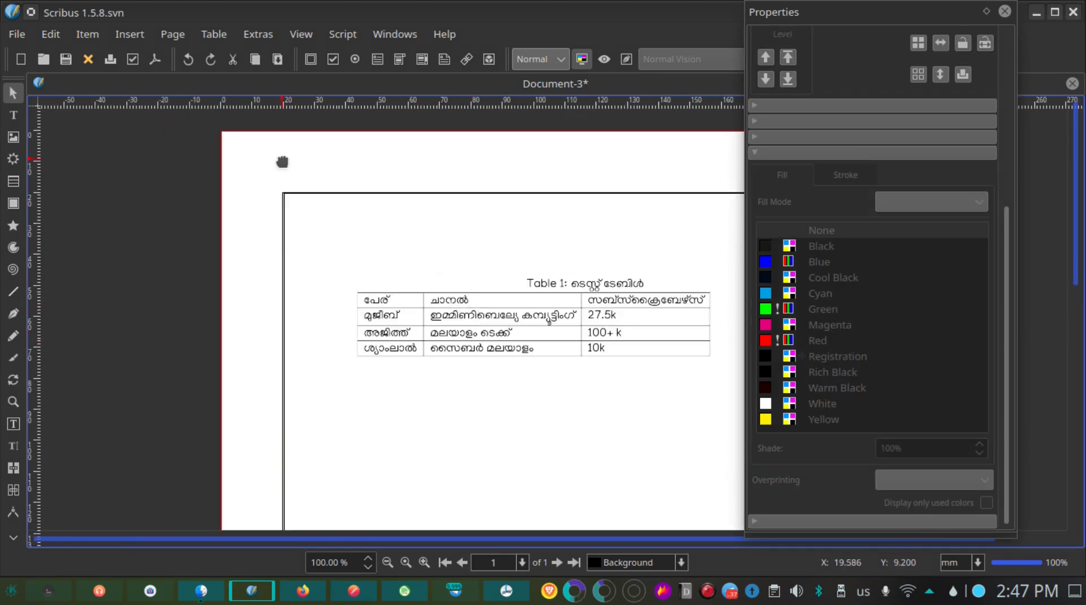